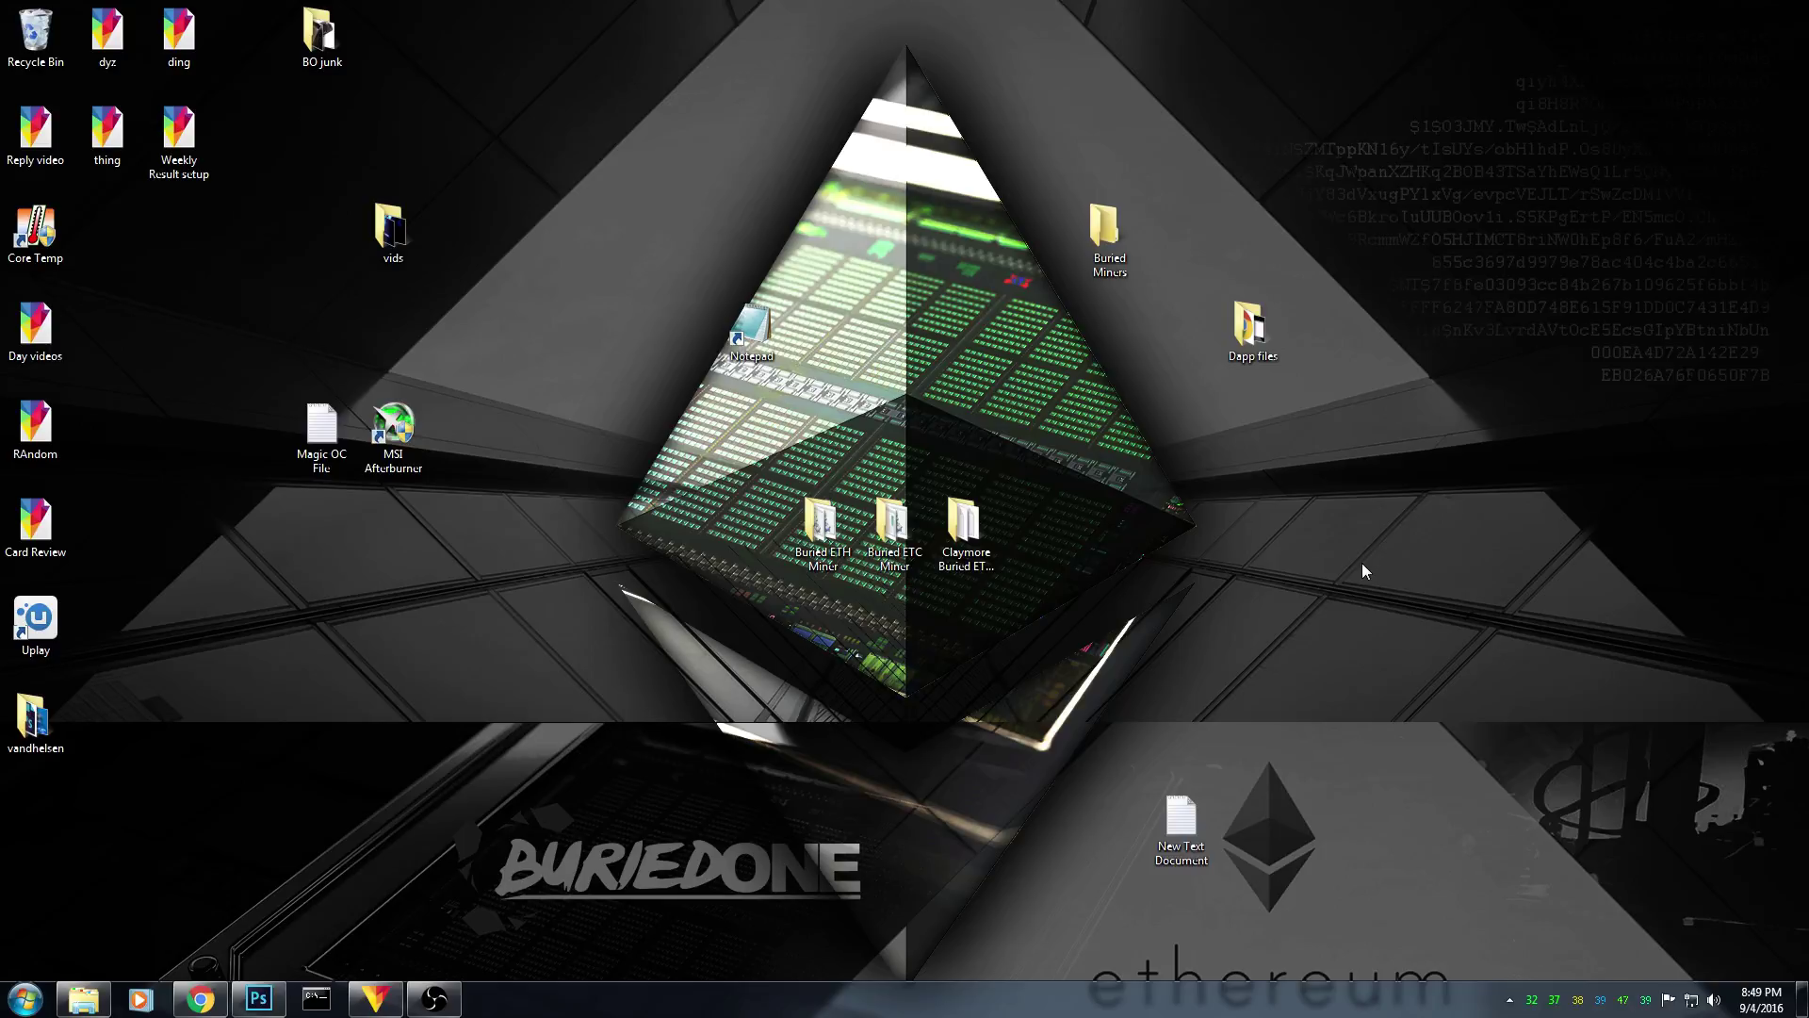
Open the Claymore Buried ETH Miner folder in Explorer.
left_click(986, 567)
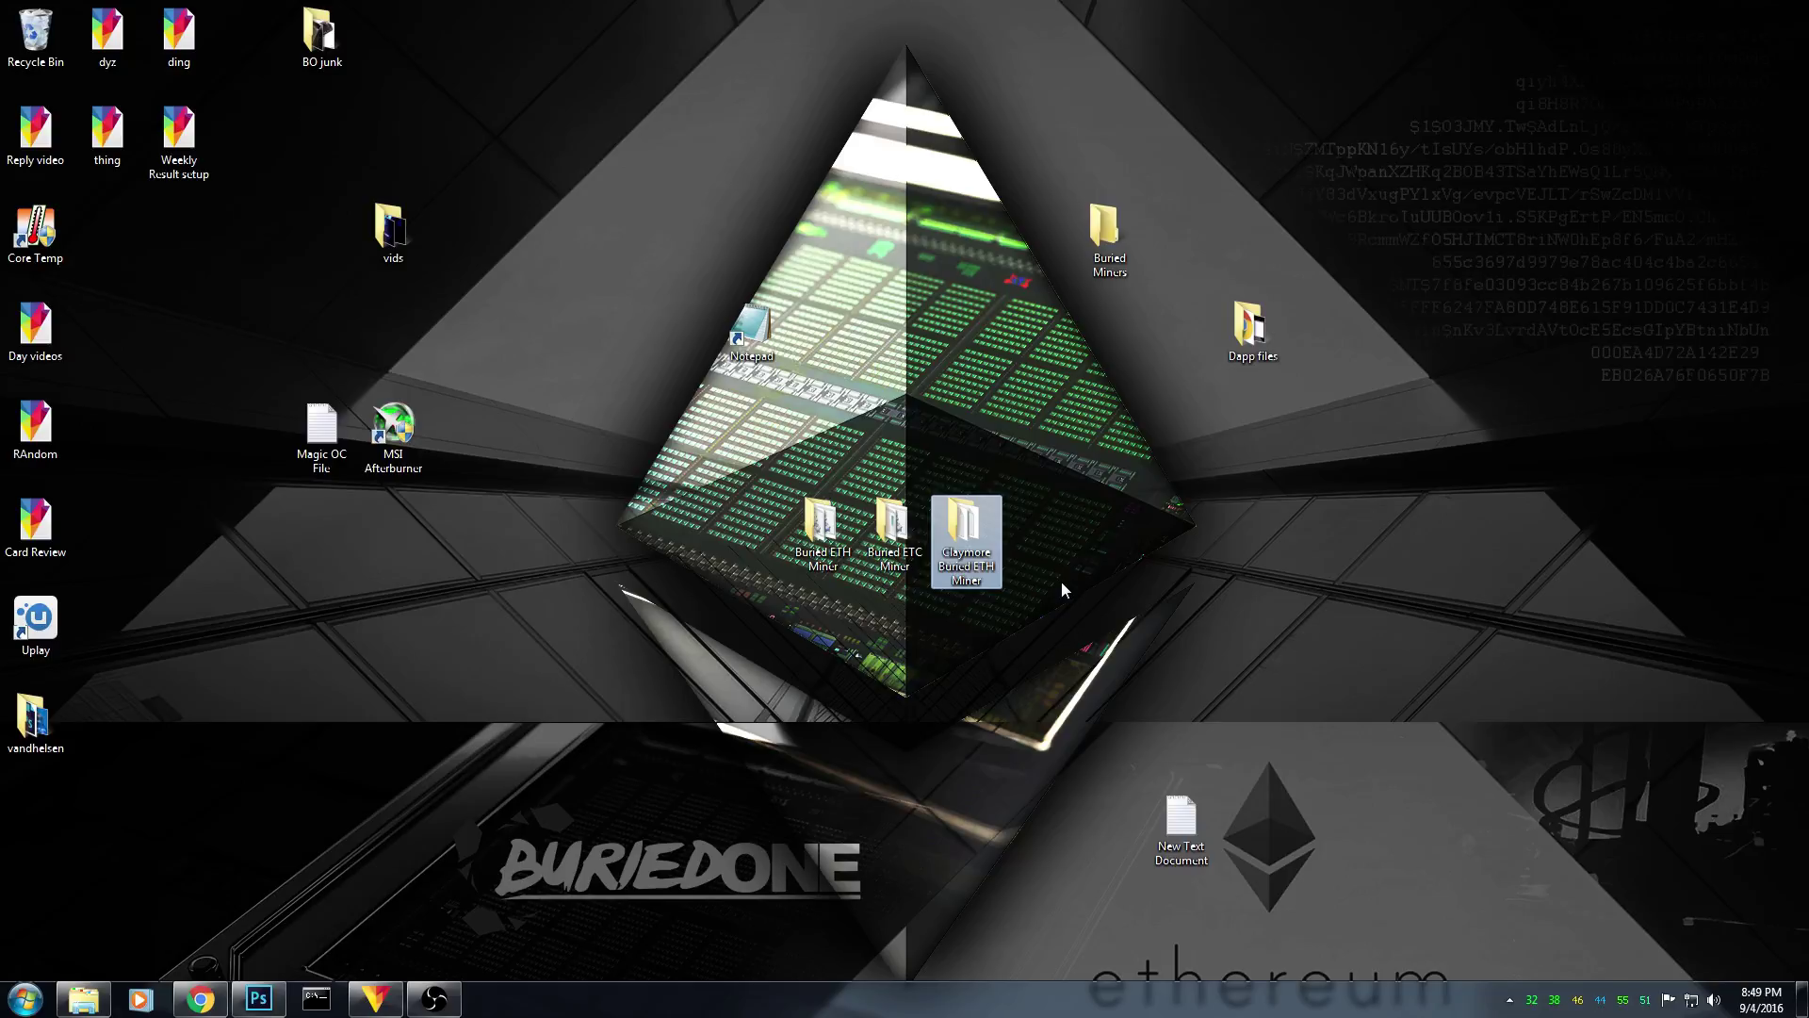
left_click(827, 521)
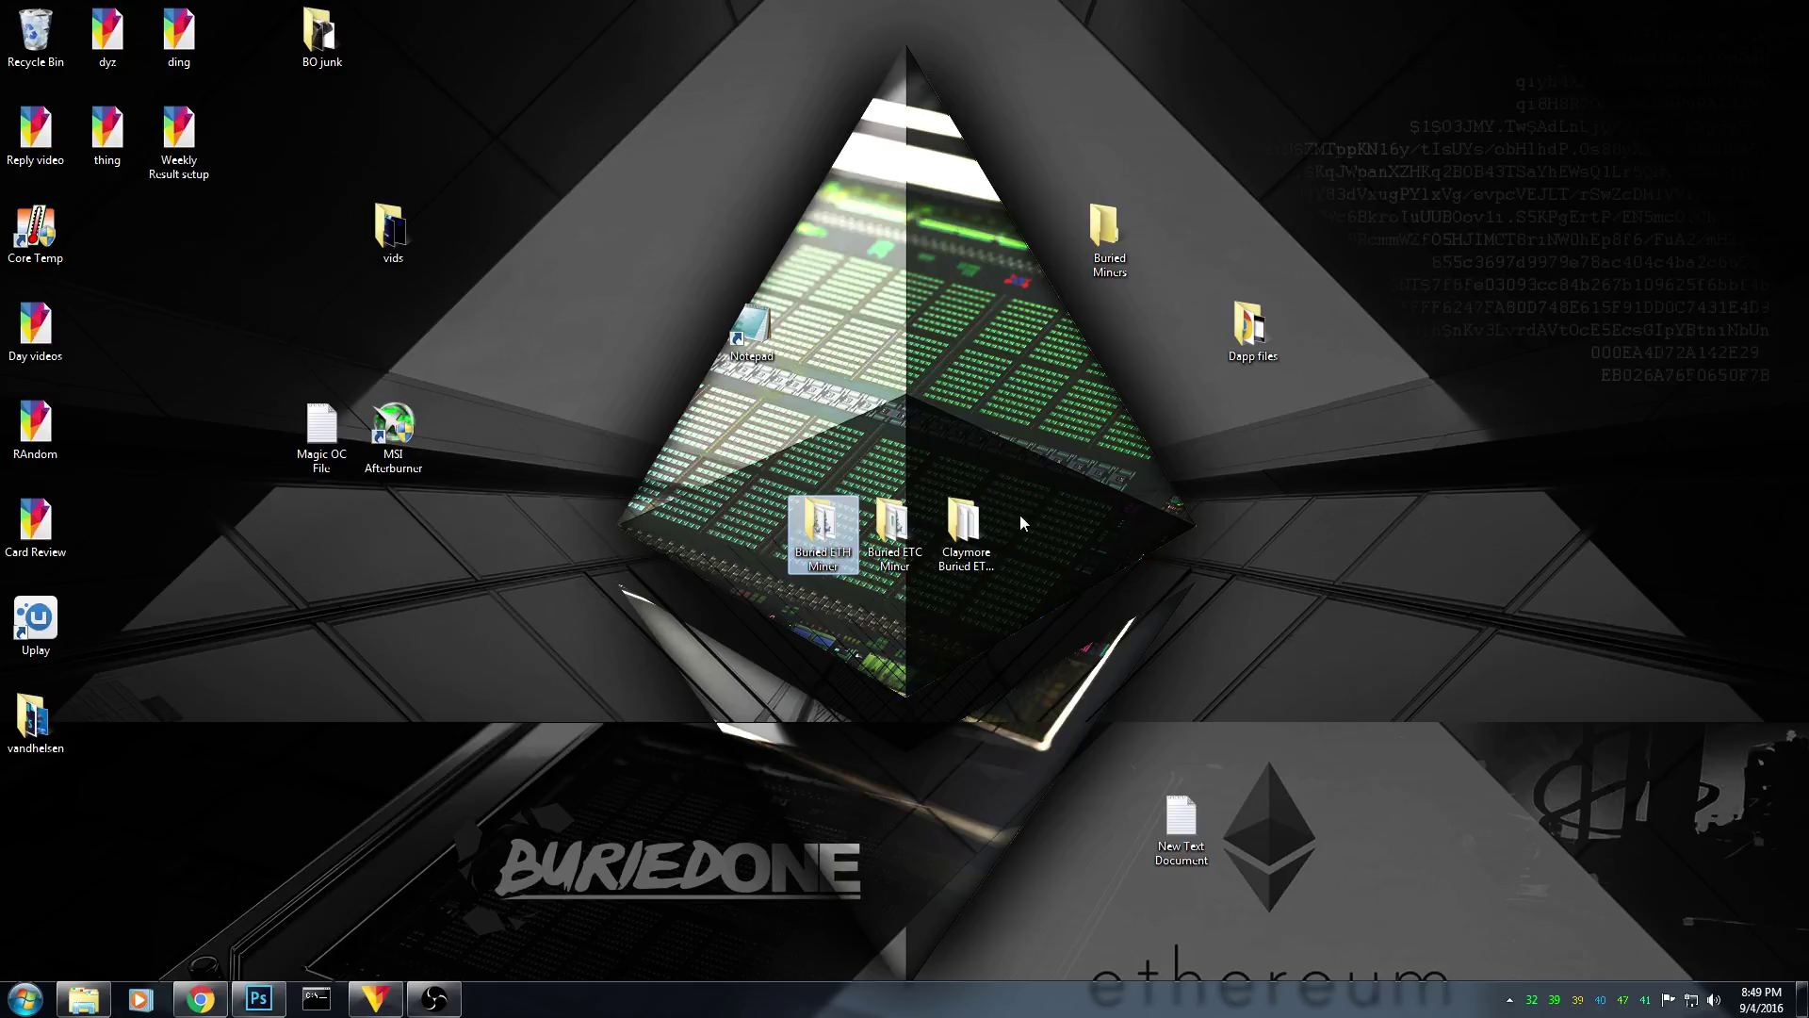
double_click(973, 525)
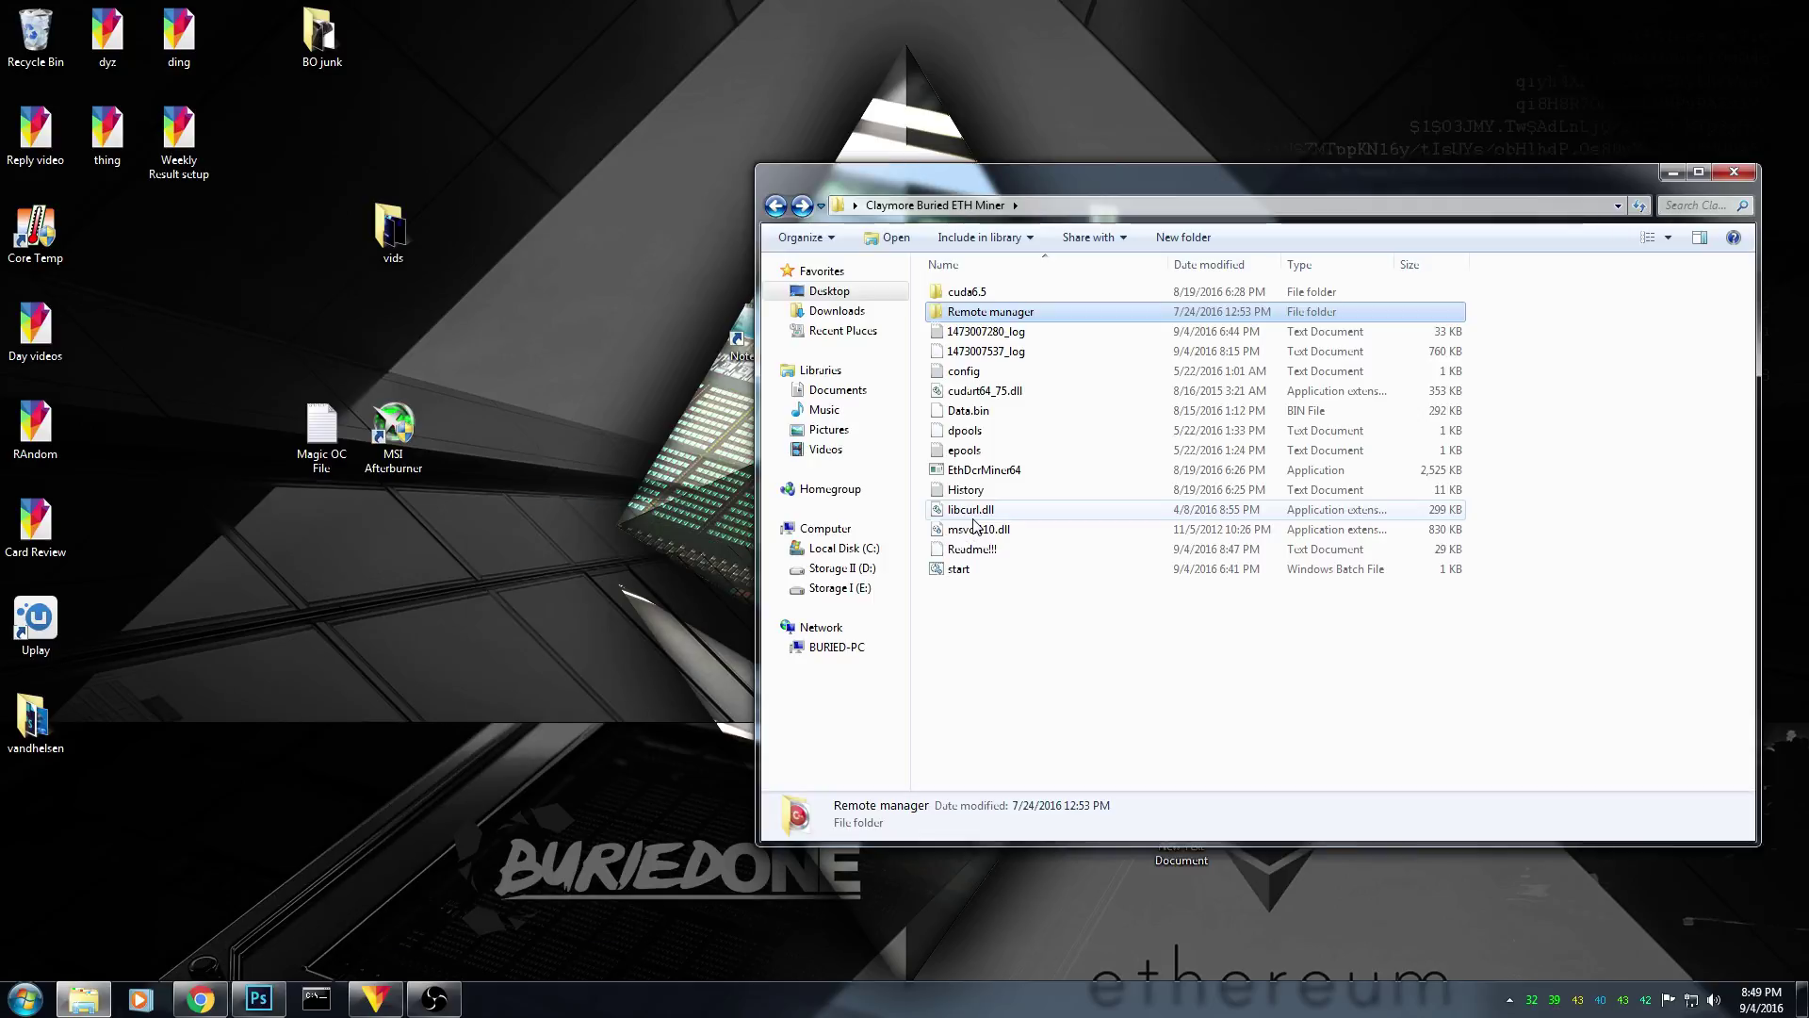
left_click(976, 575)
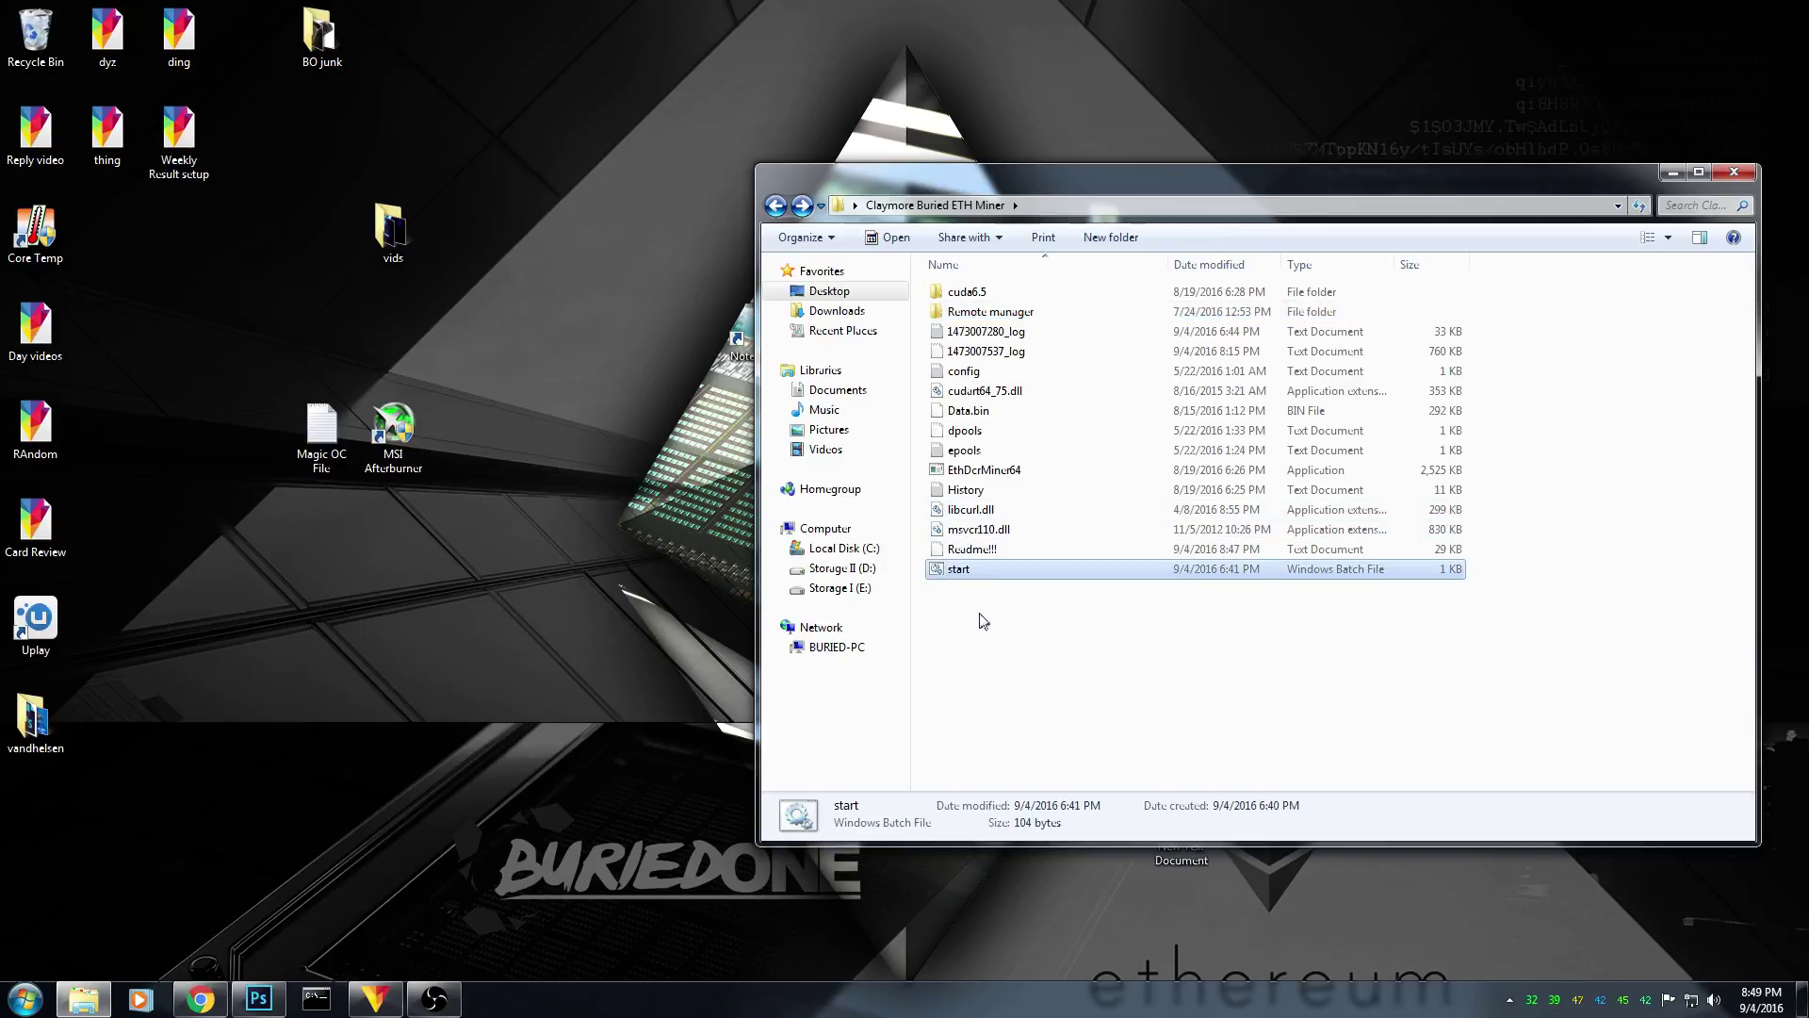
Read the Readme!!! notes, close them, and bring up the start batch file's context menu.
double_click(952, 554)
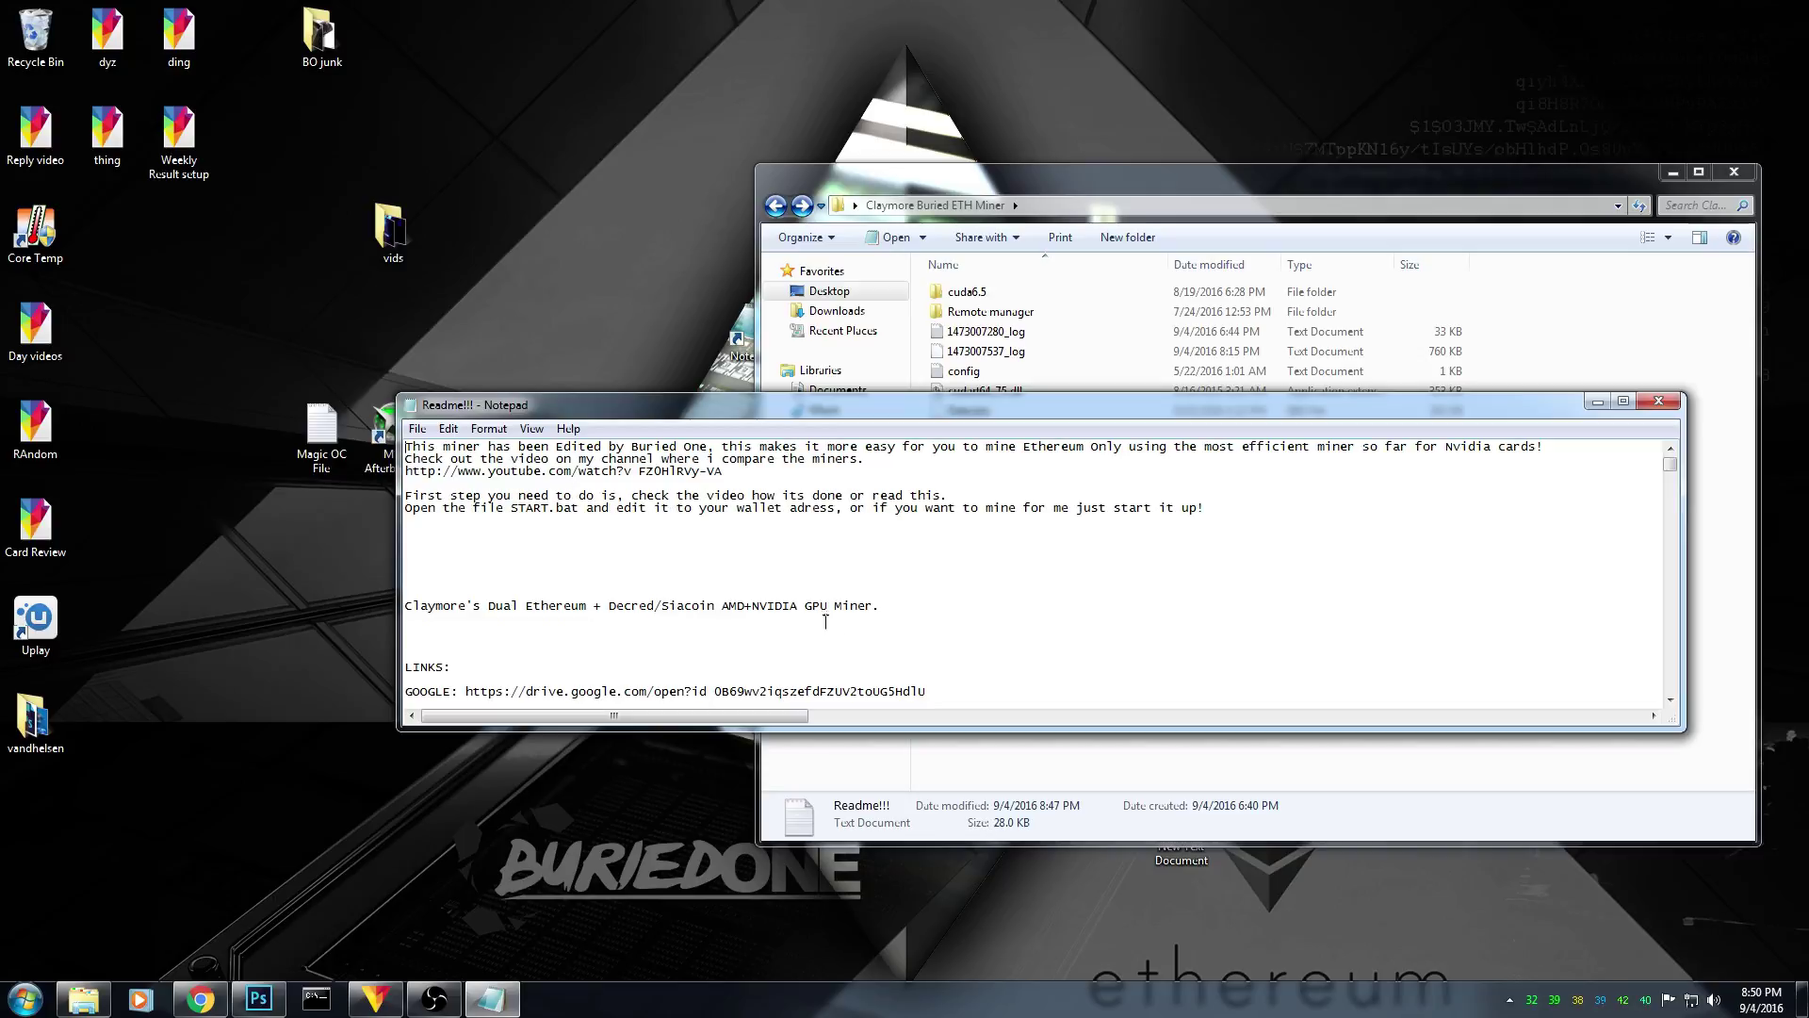
left_click(1660, 403)
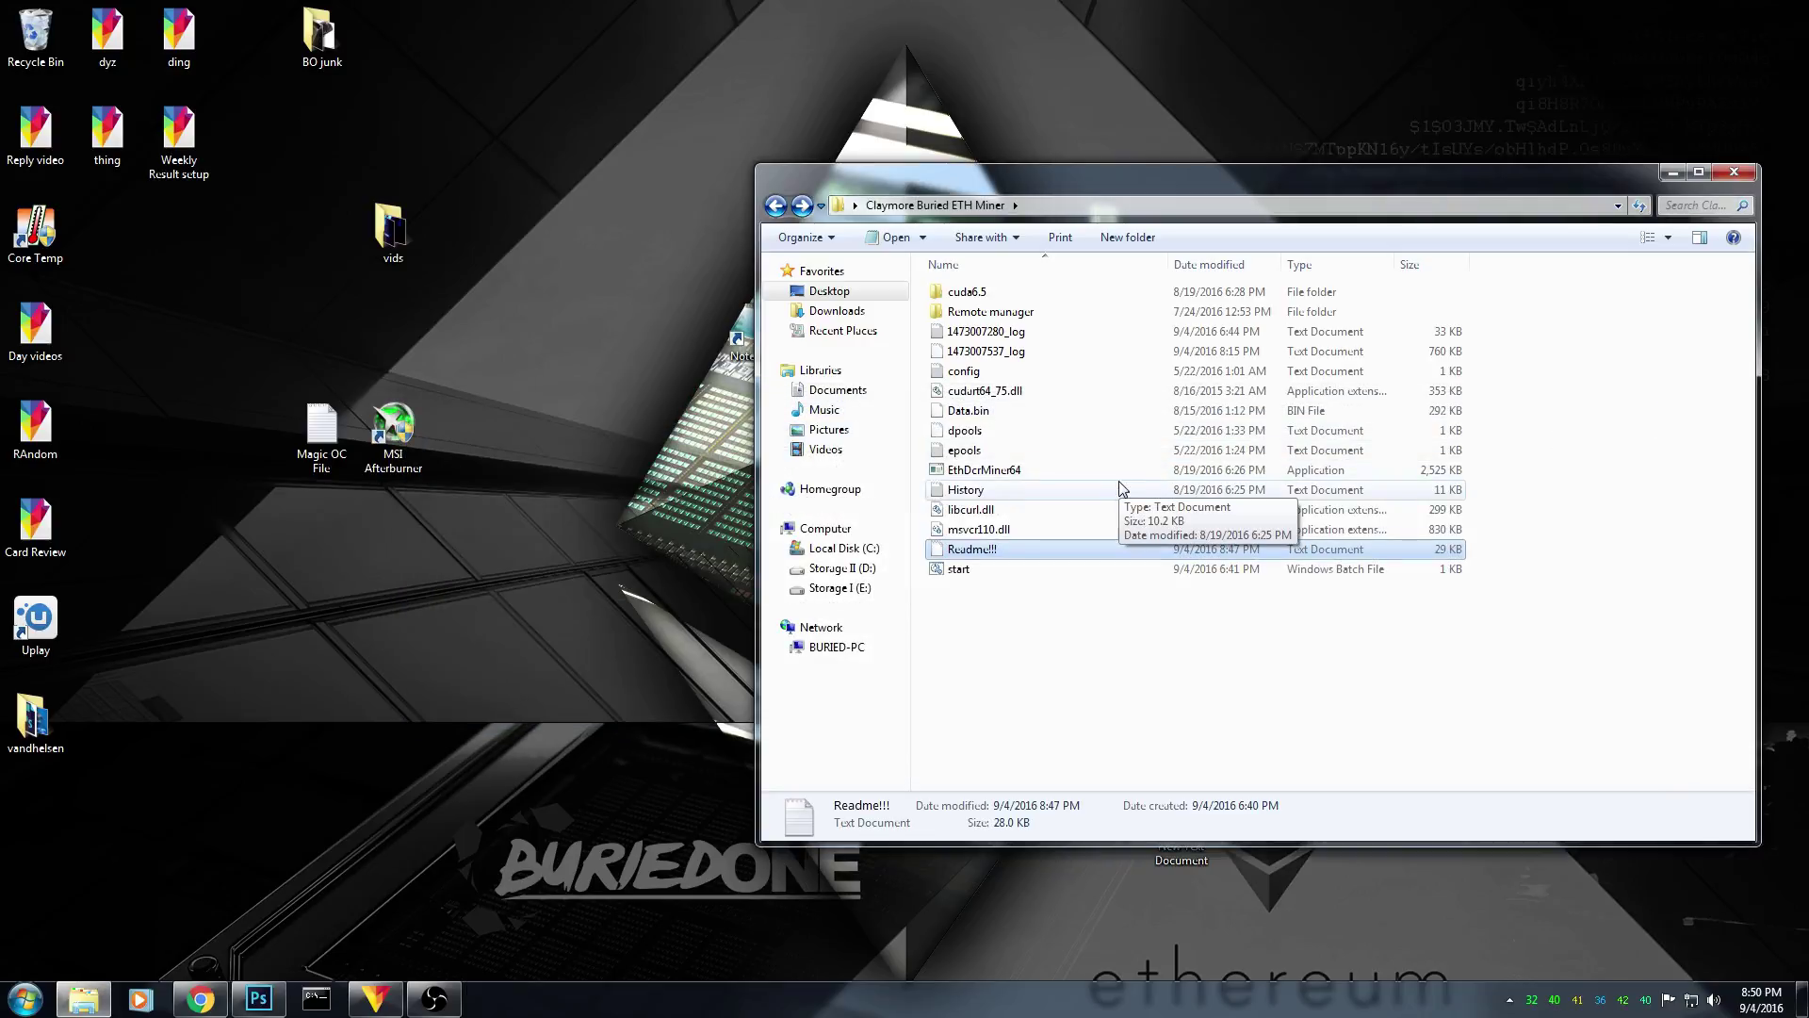
right_click(963, 577)
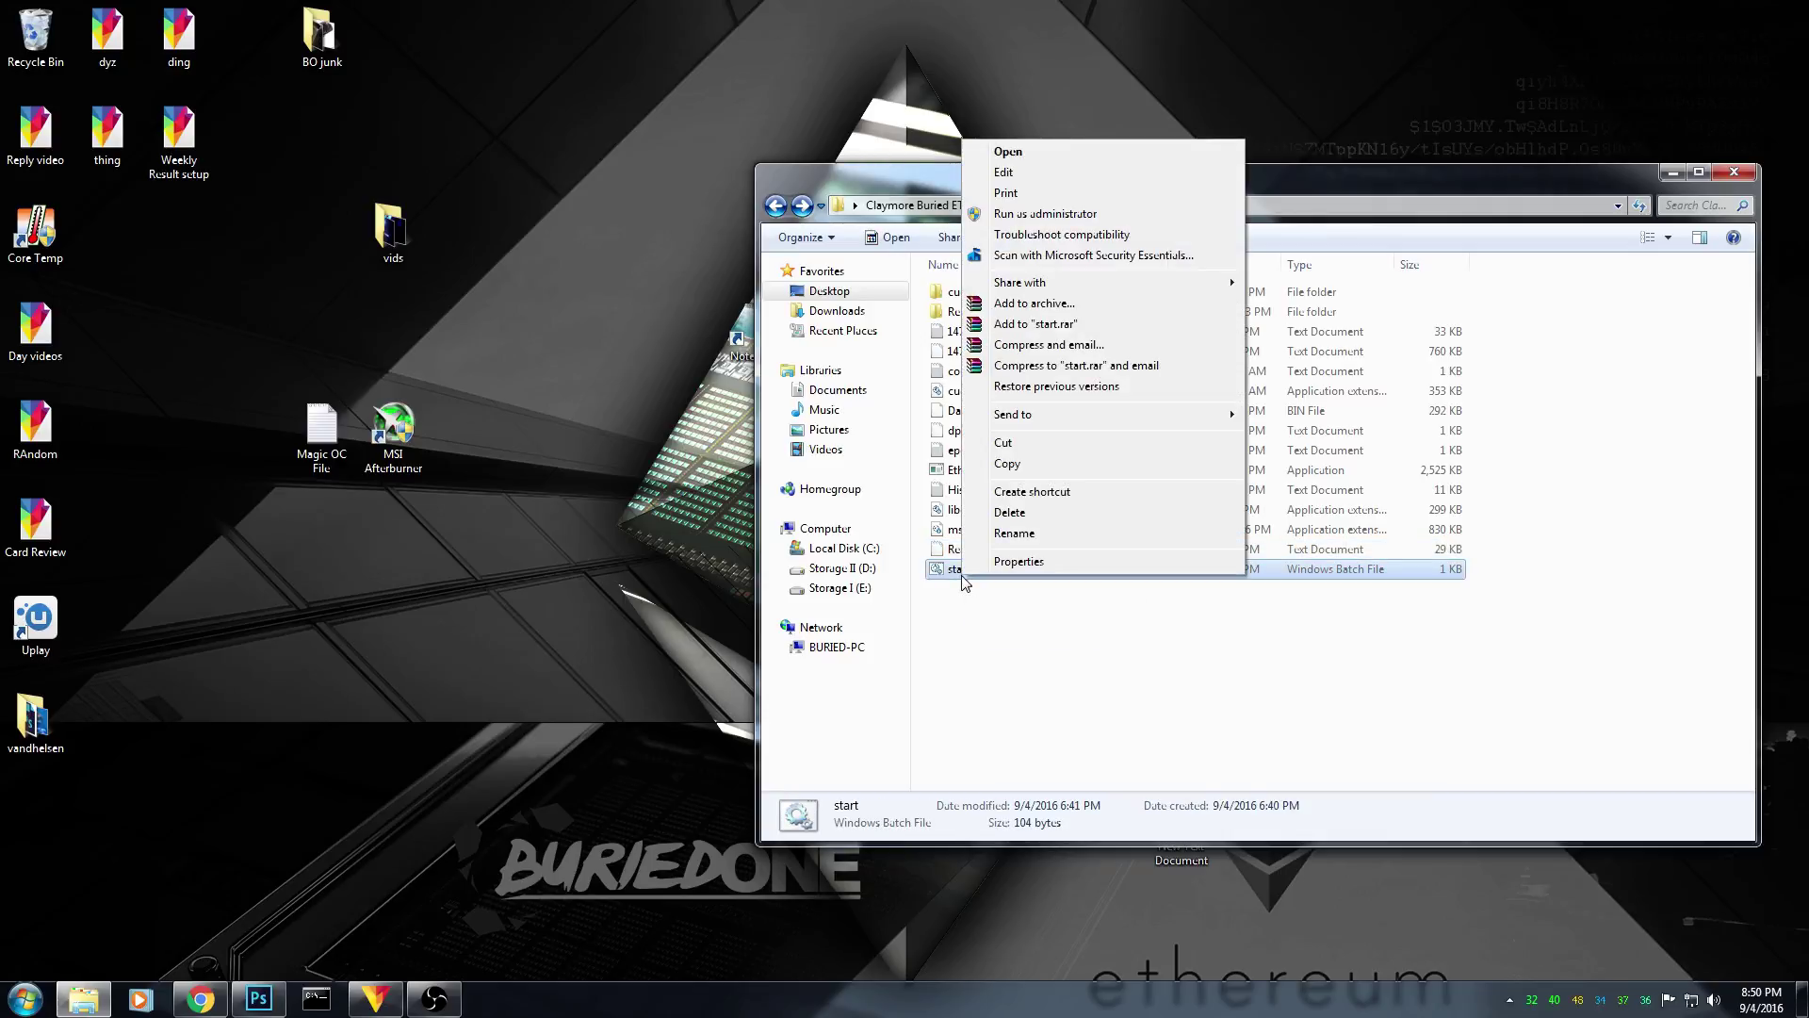
Edit start.bat past the warning and highlight pool eu1.ethermine.org:4444 and the wallet address.
left_click(1005, 174)
left_click(985, 521)
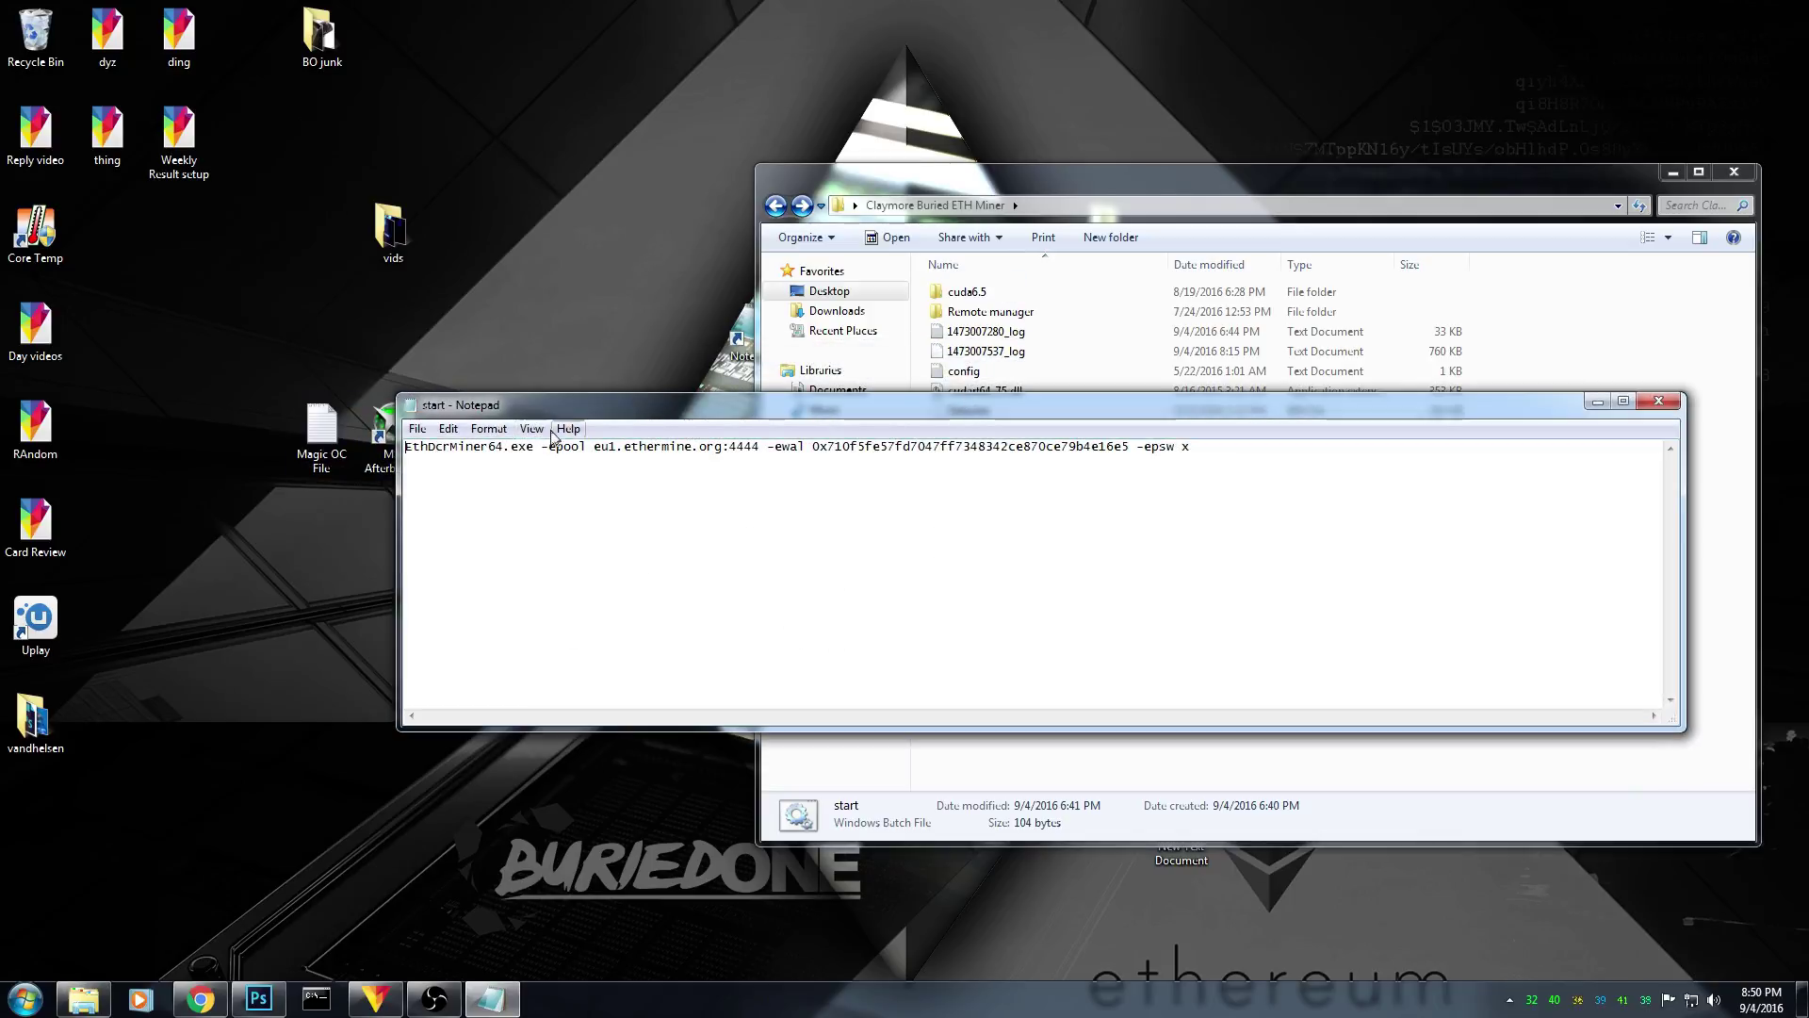
left_click_drag(595, 445, 758, 464)
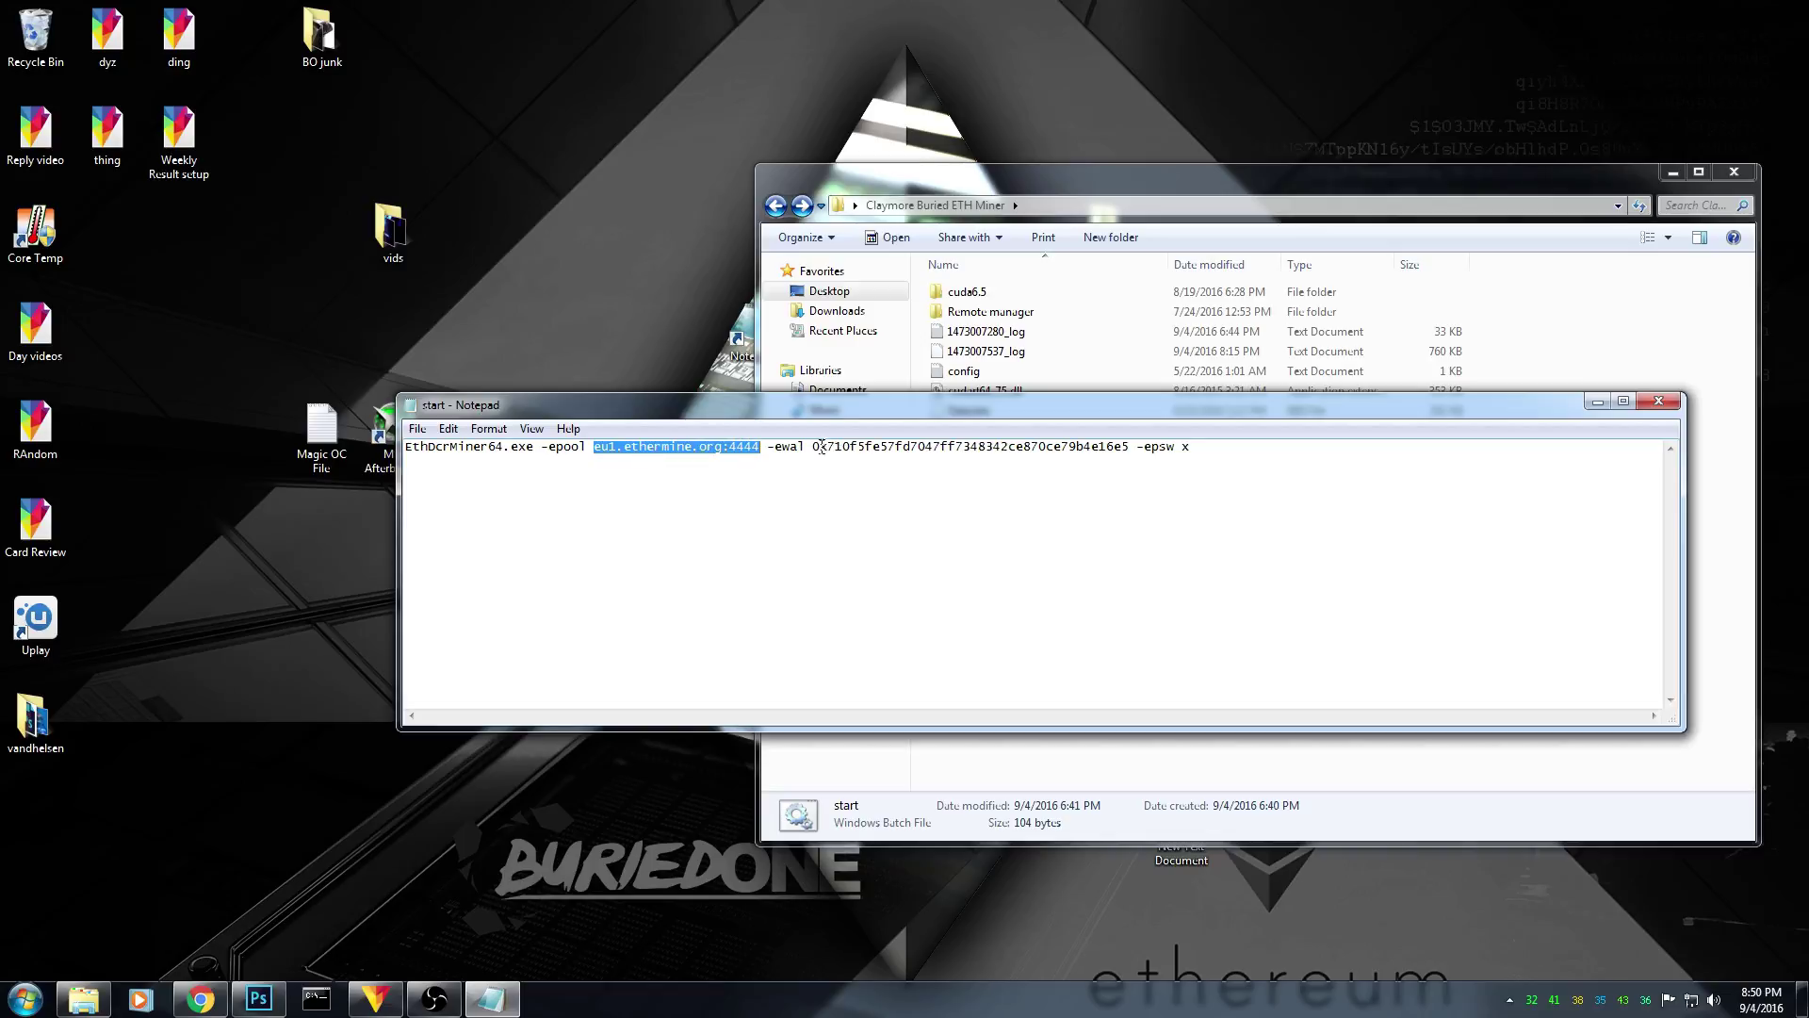
left_click_drag(812, 450, 1131, 453)
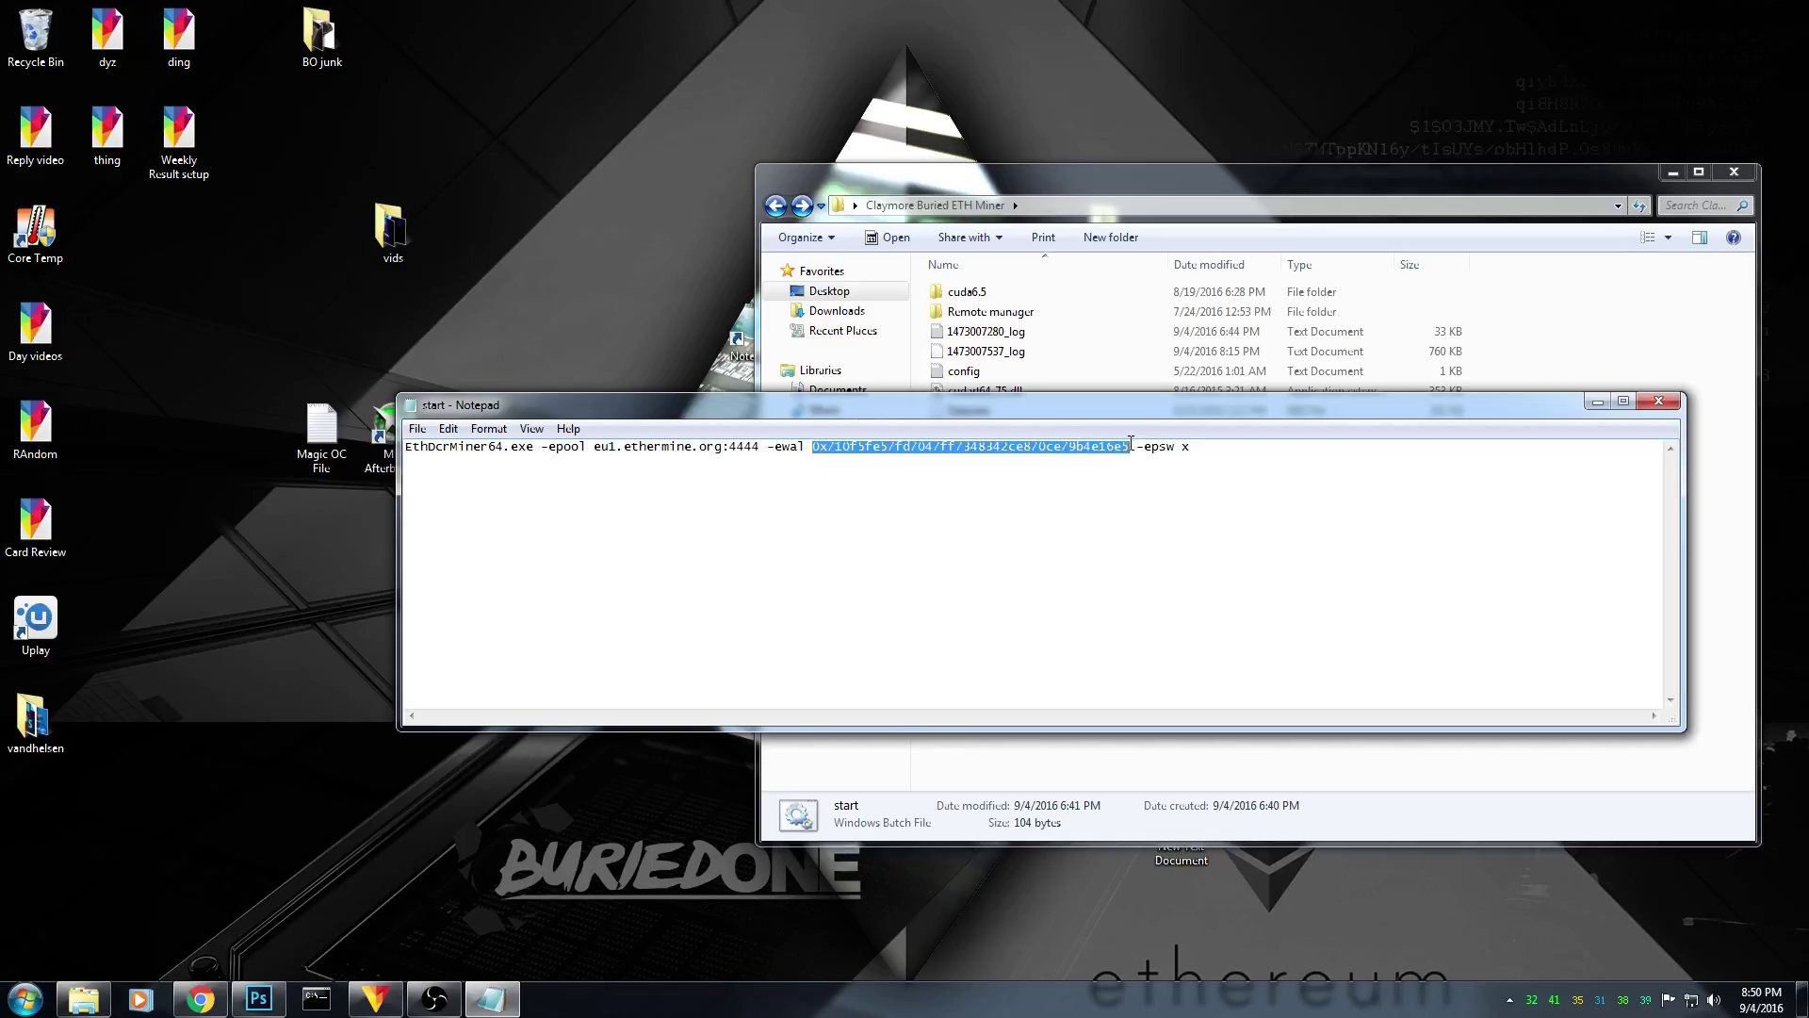
left_click(1144, 478)
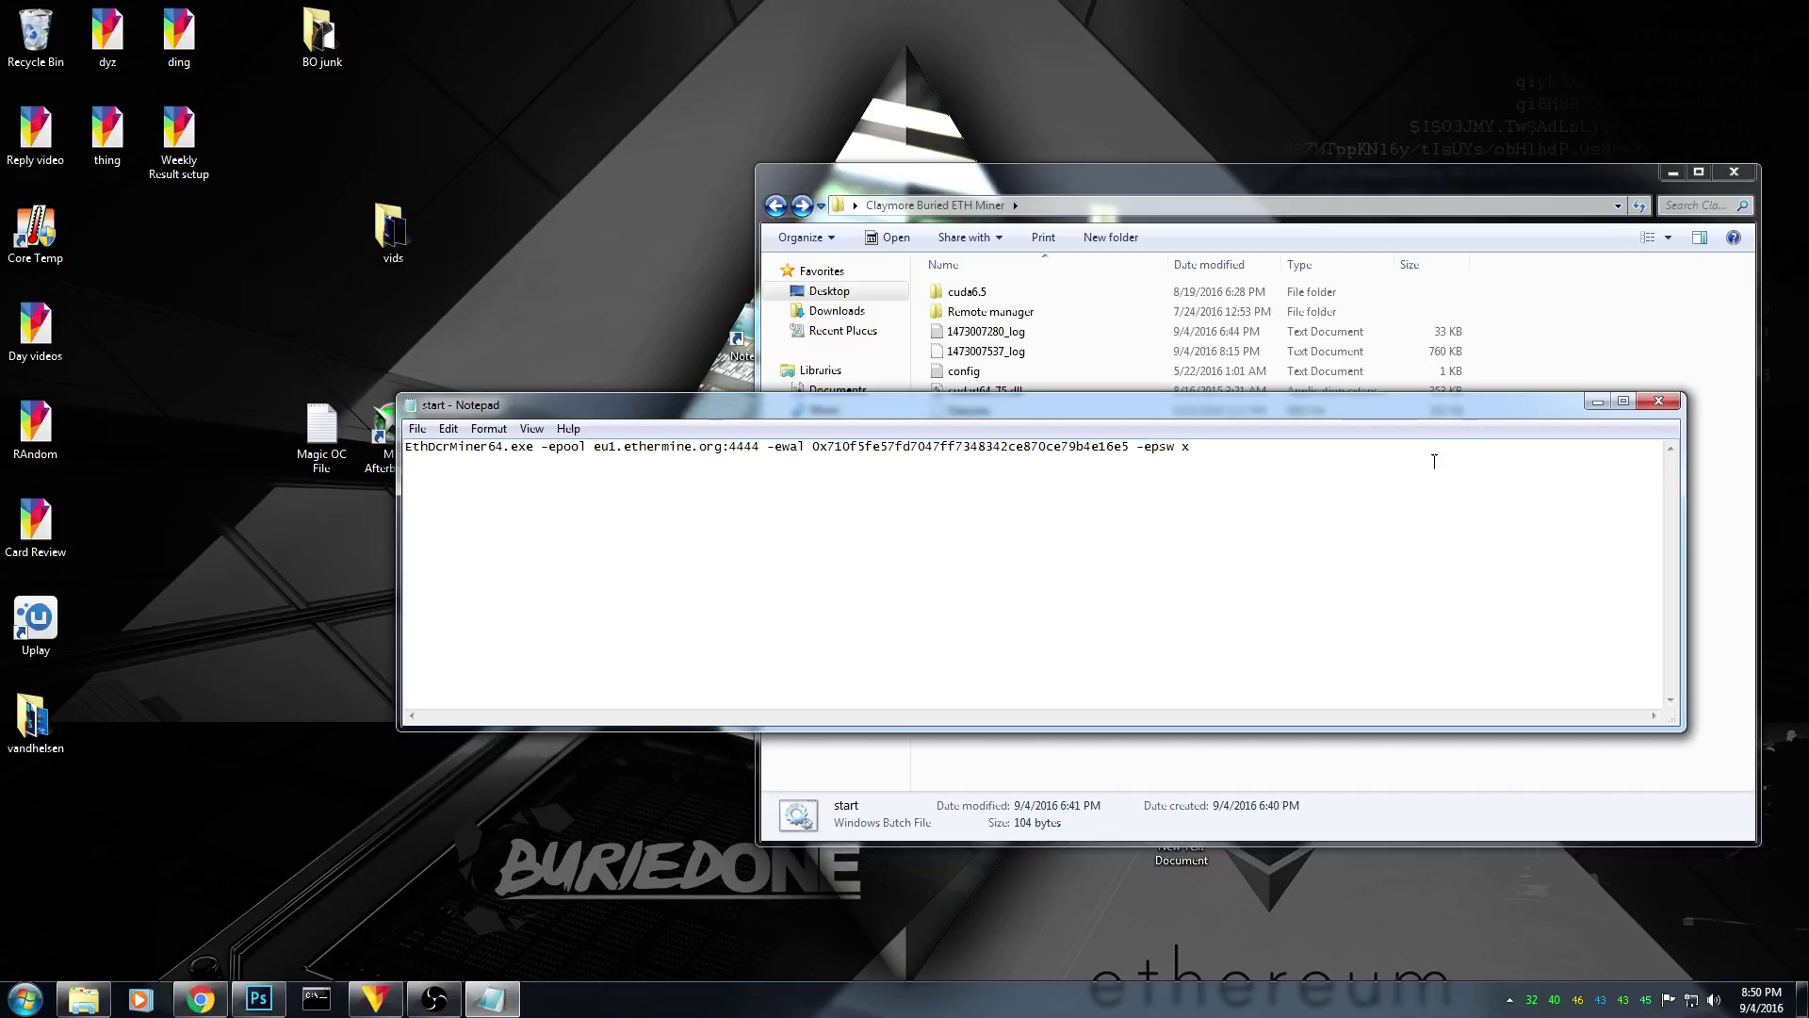
left_click(1642, 419)
Deselect the start batch file in the Explorer window.
left_click(1286, 638)
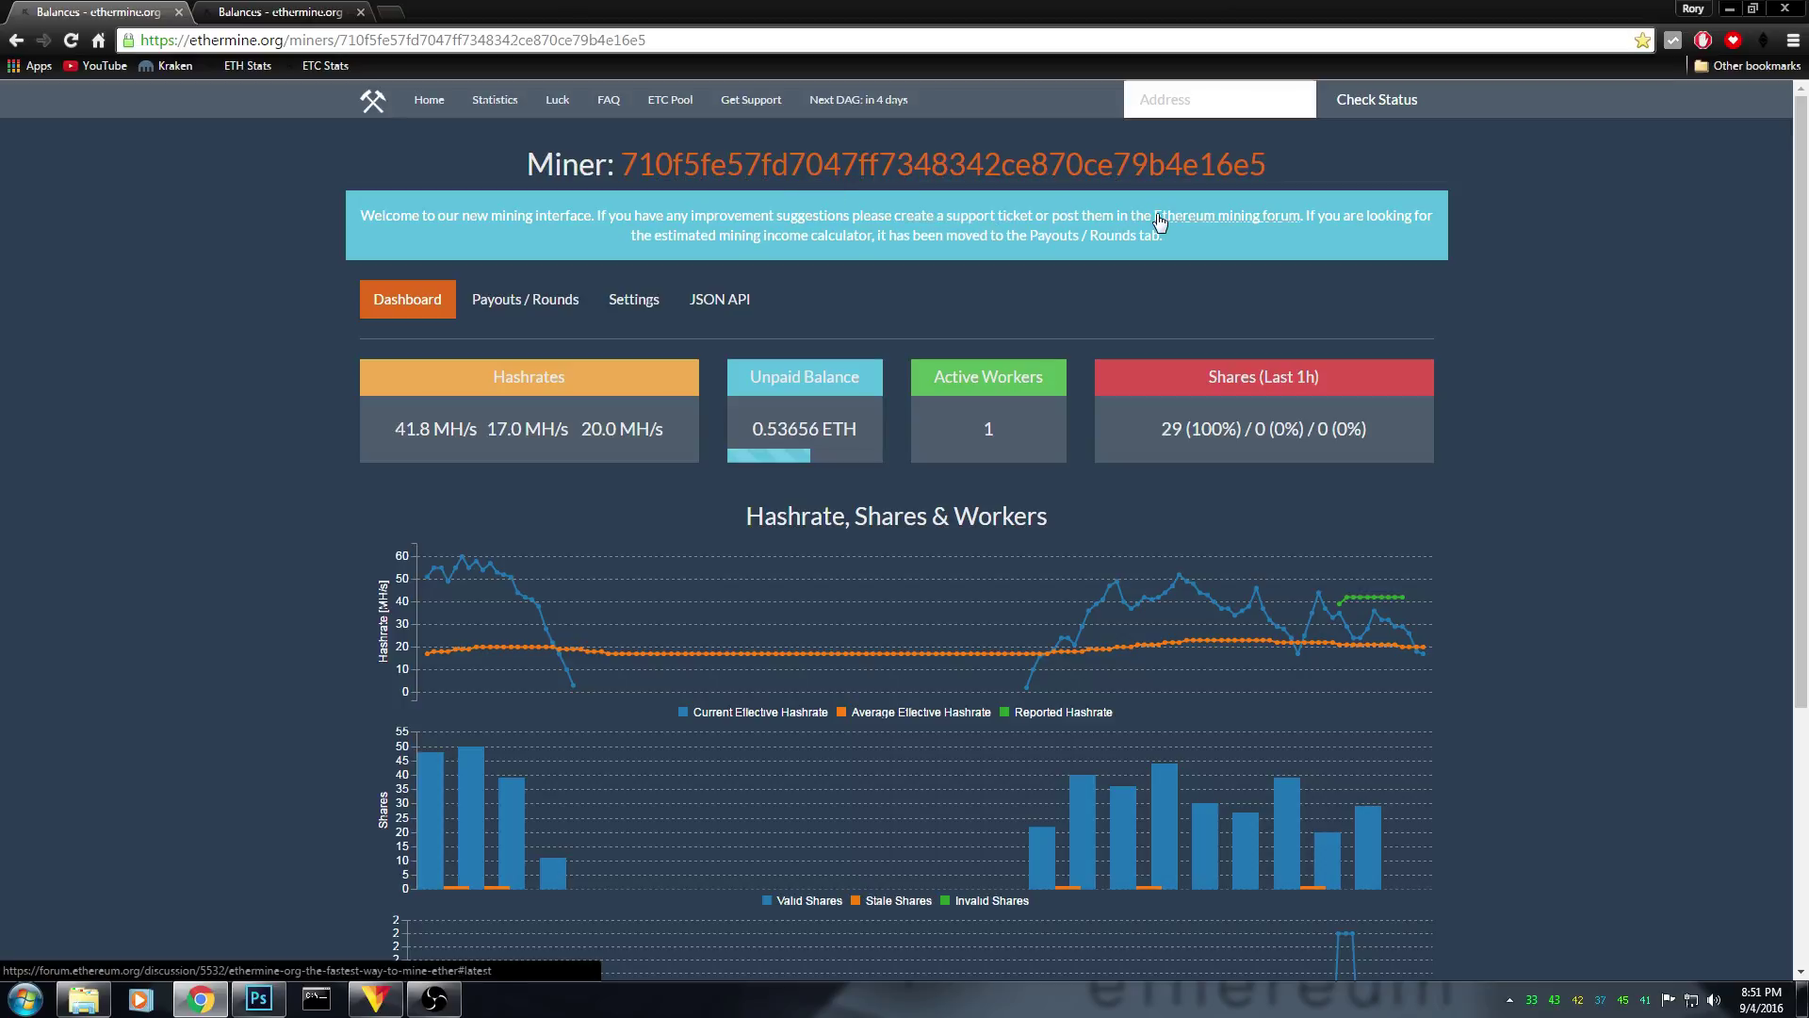
Inspect the Ethermine hashrate chart: 42 MH/s reported versus about 21 MH/s effective.
mouse_move(585, 576)
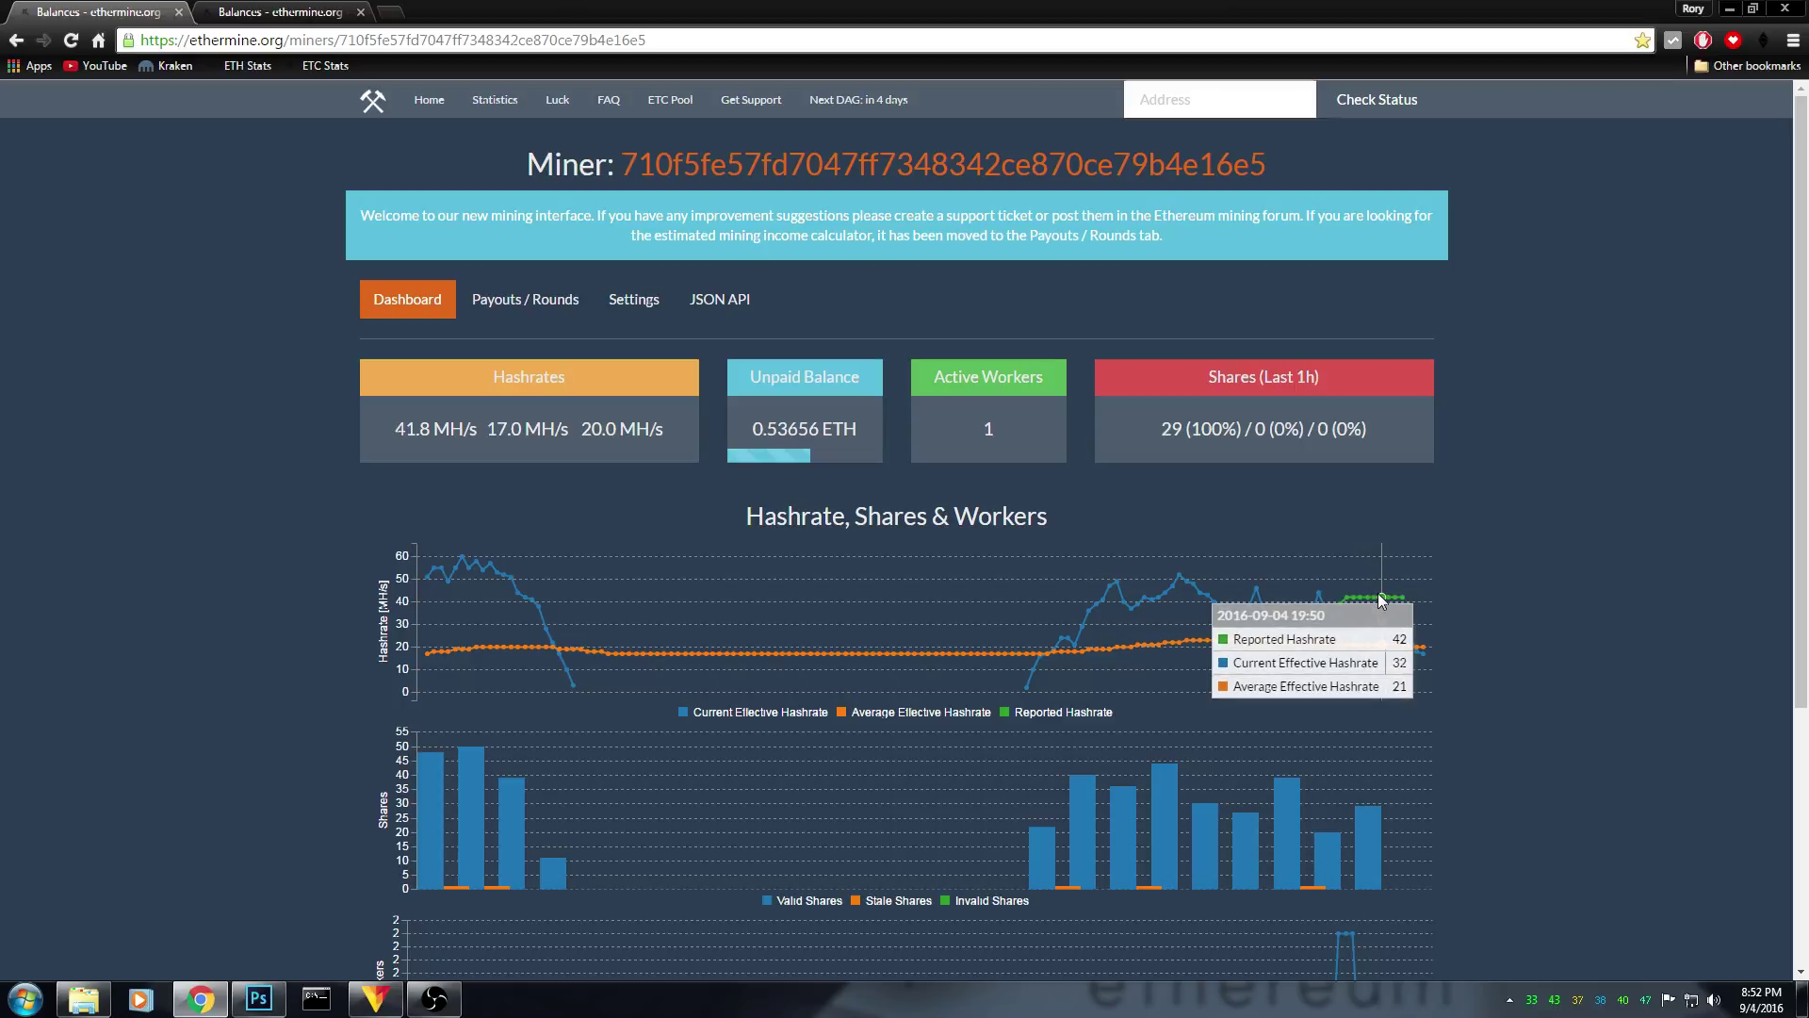
scroll(1487, 581, "down", 4)
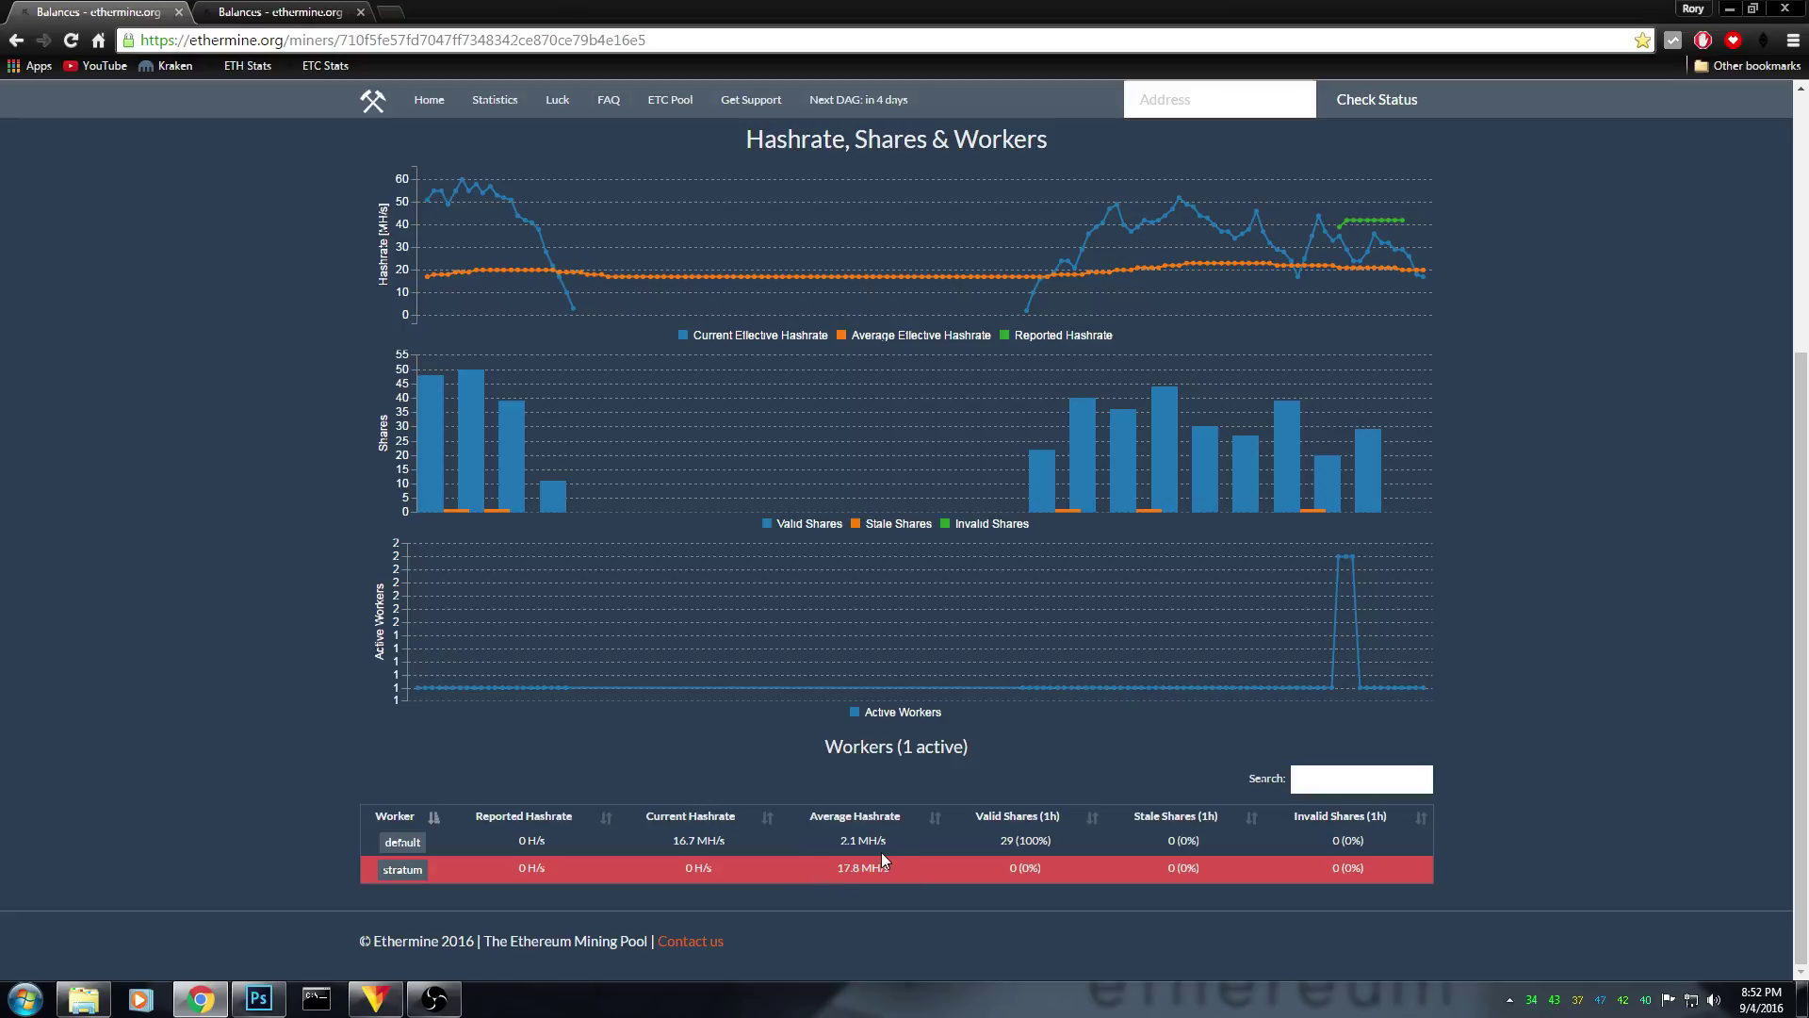
scroll(880, 852, "up", 4)
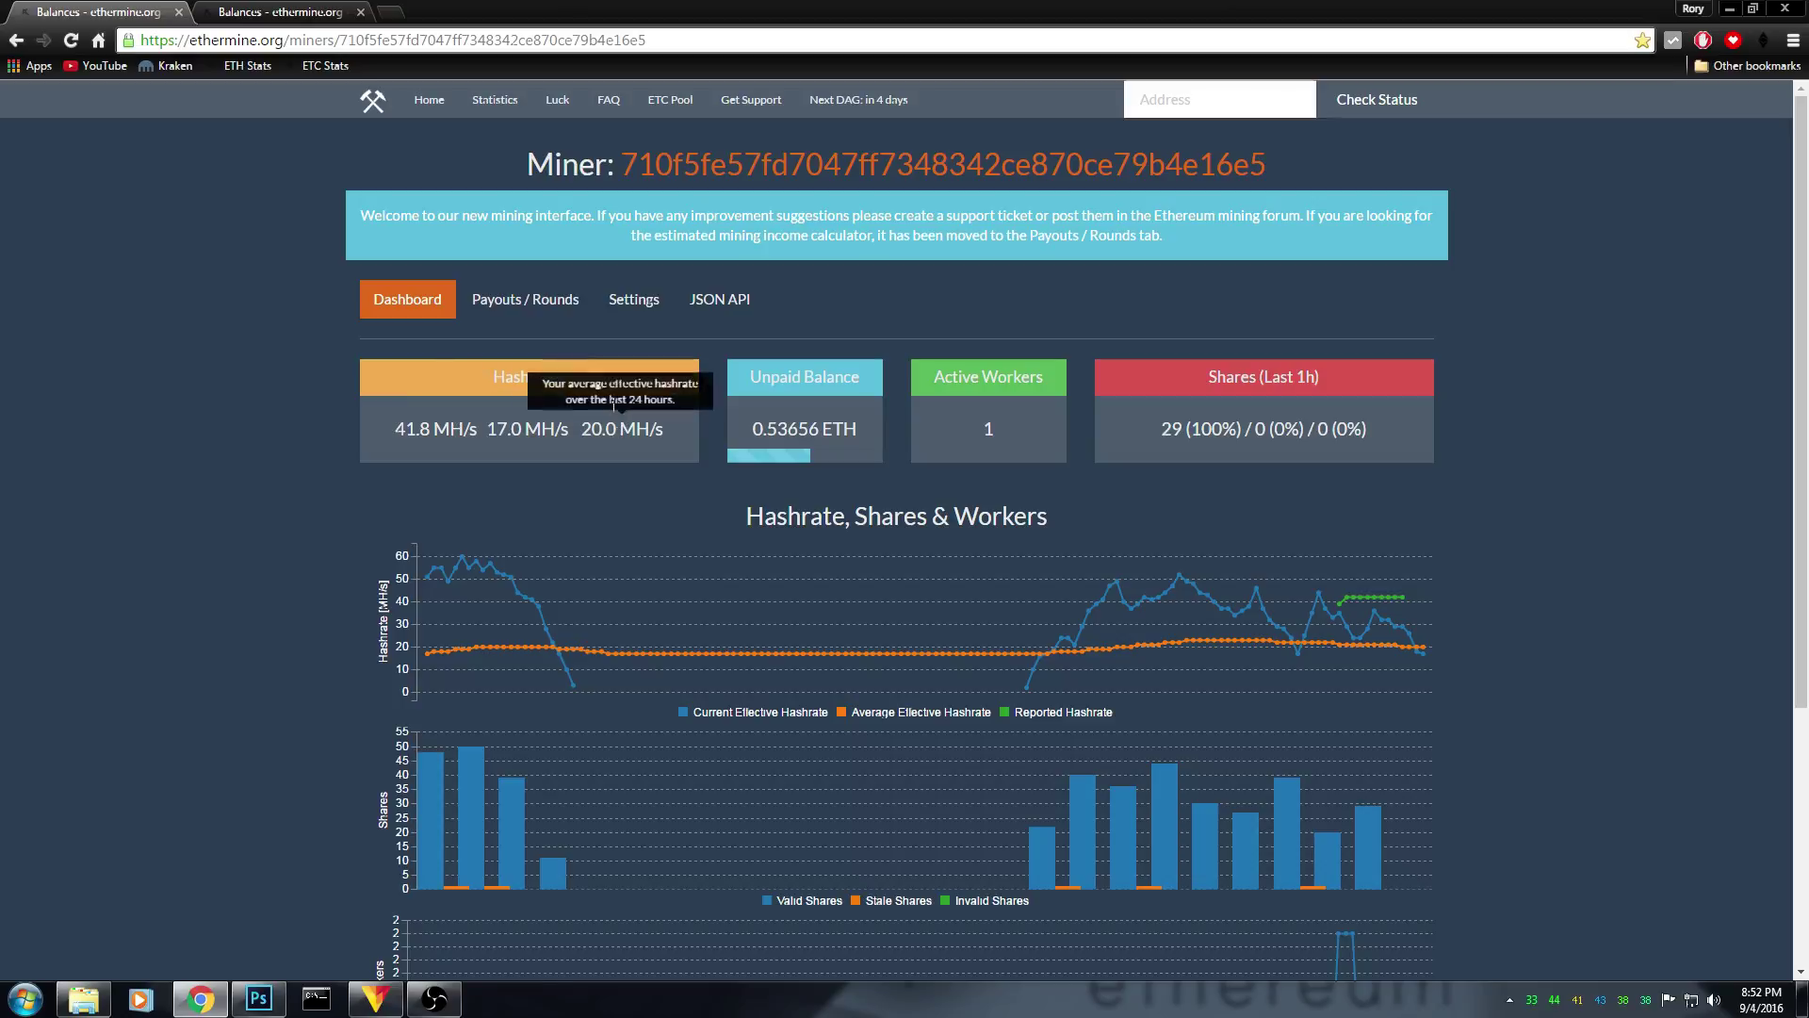
mouse_move(409, 431)
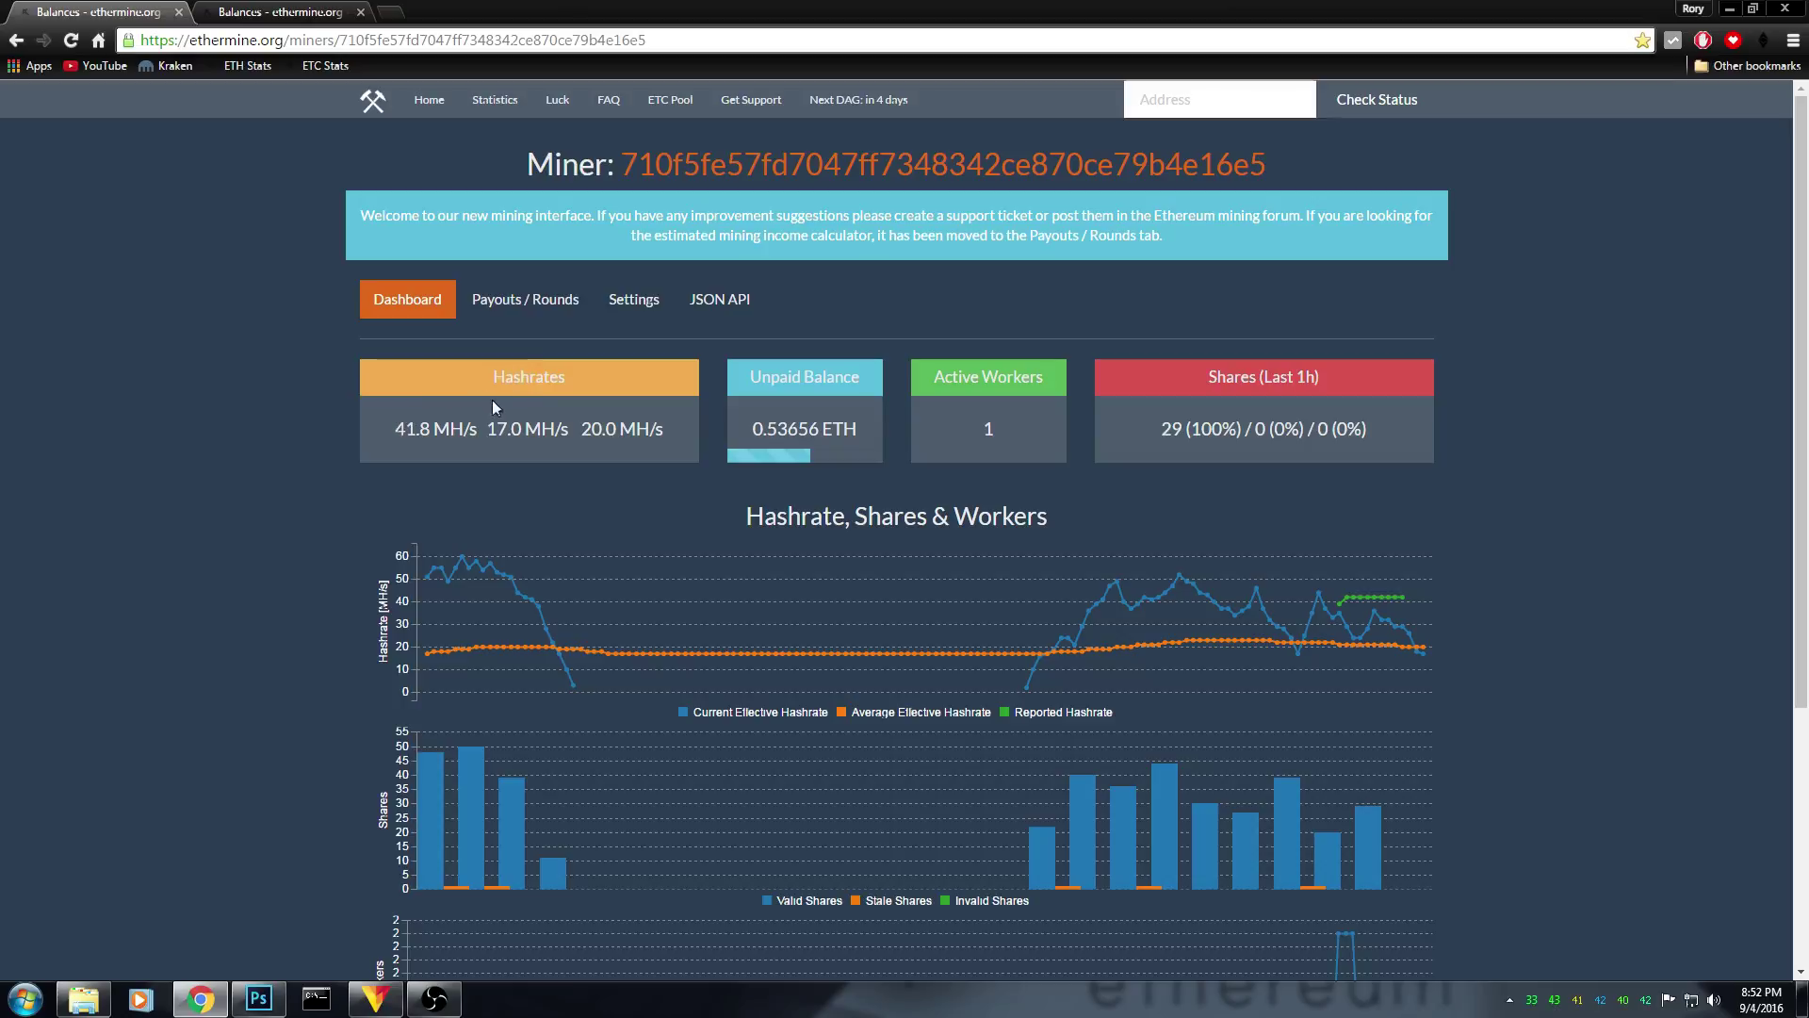
mouse_move(513, 421)
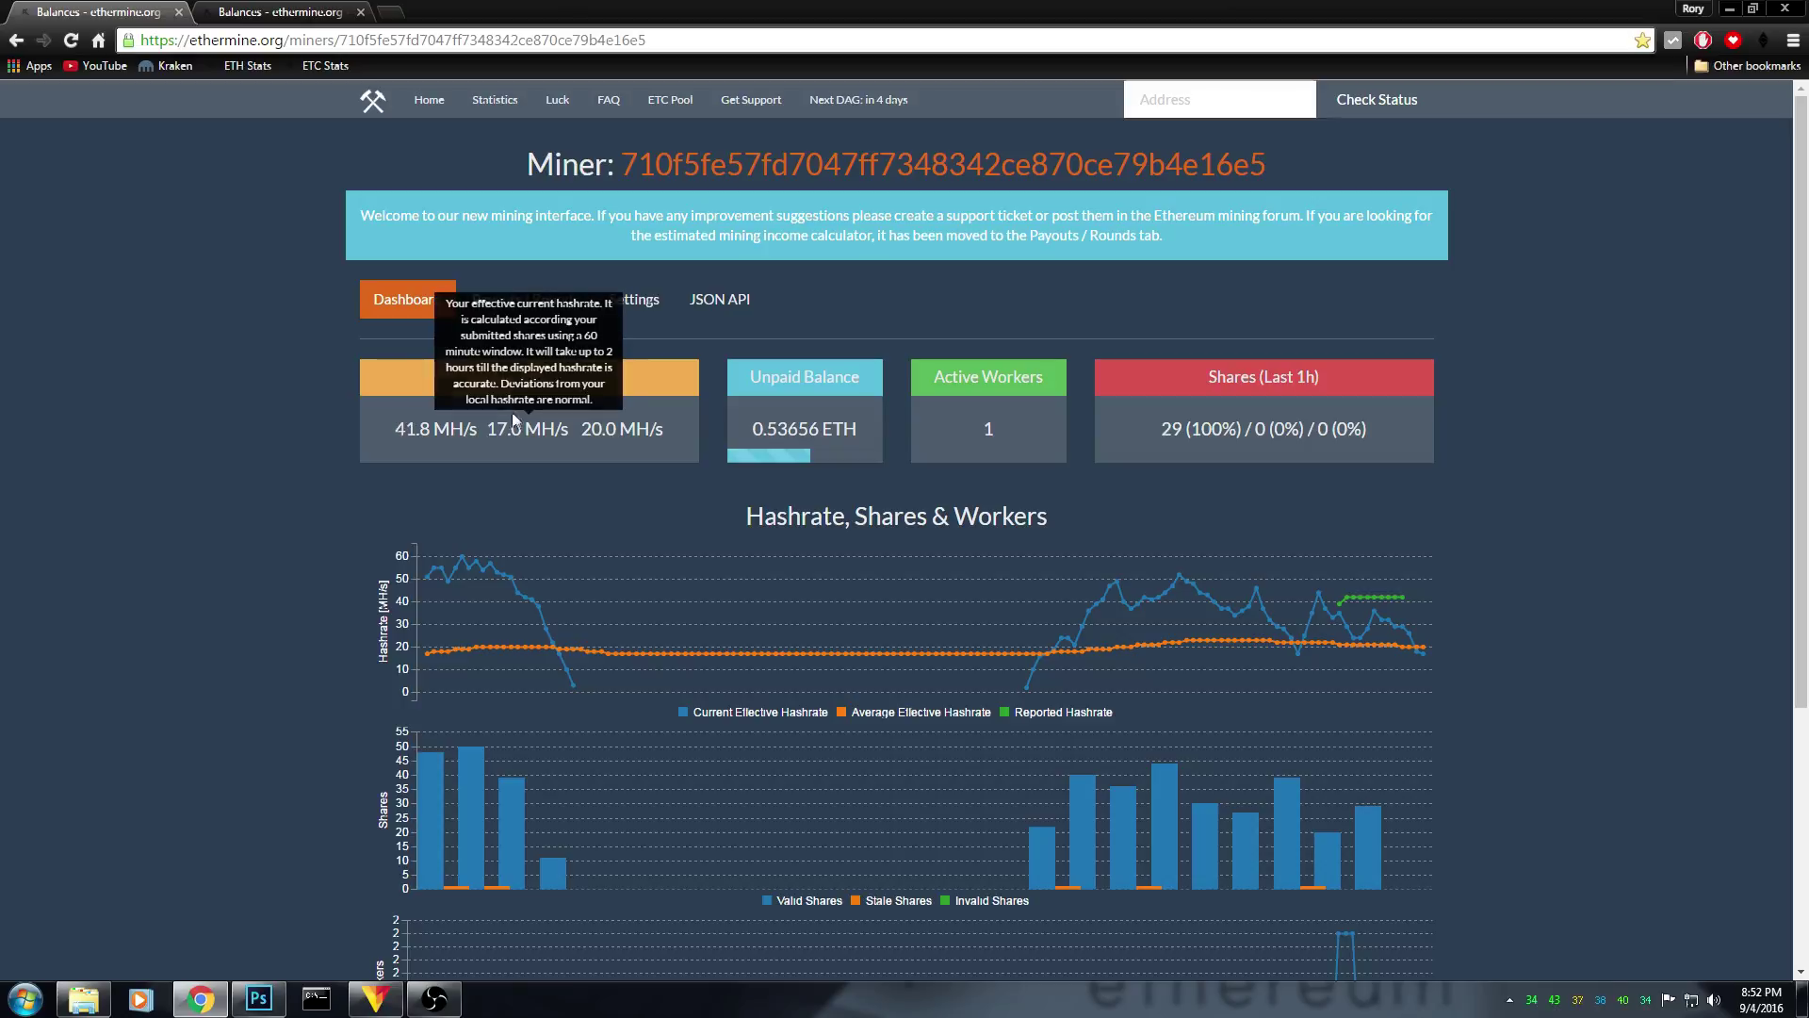
mouse_move(610, 424)
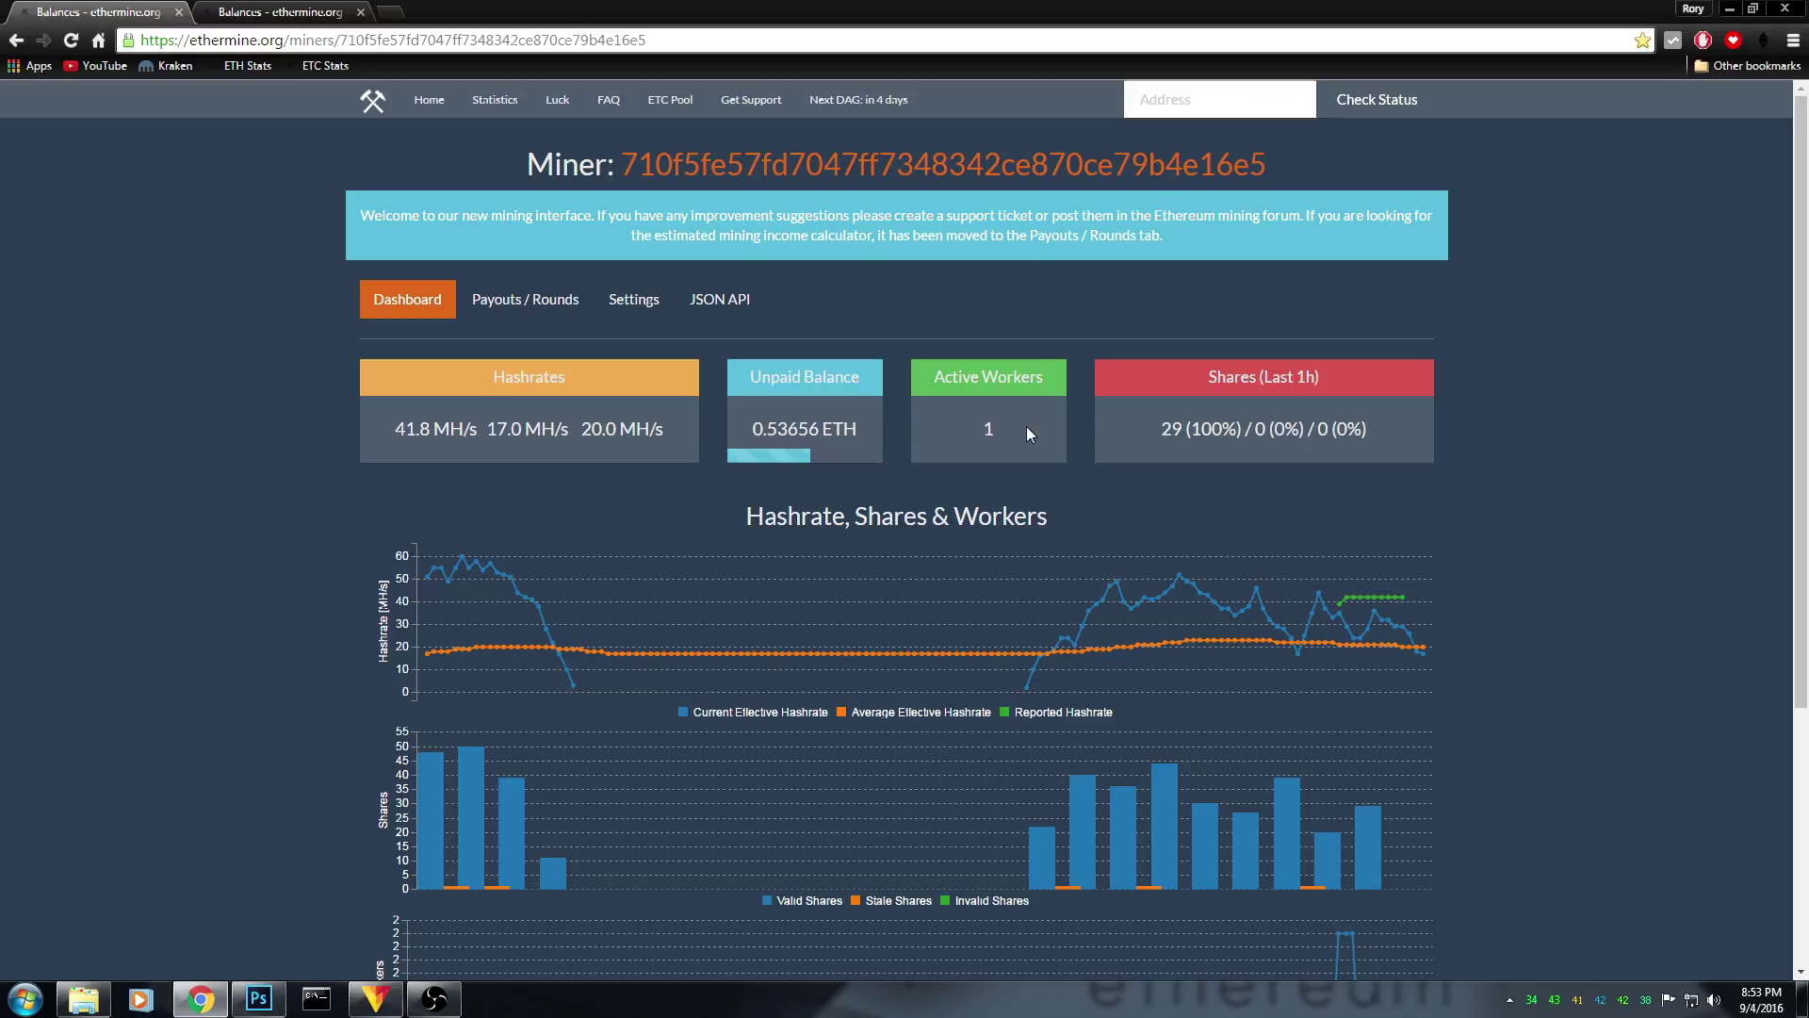
left_click(180, 11)
Close Chrome and the miner folder, create Claymore Buried ETH Miner.rar, and move it into Buried Miners.
left_click(180, 12)
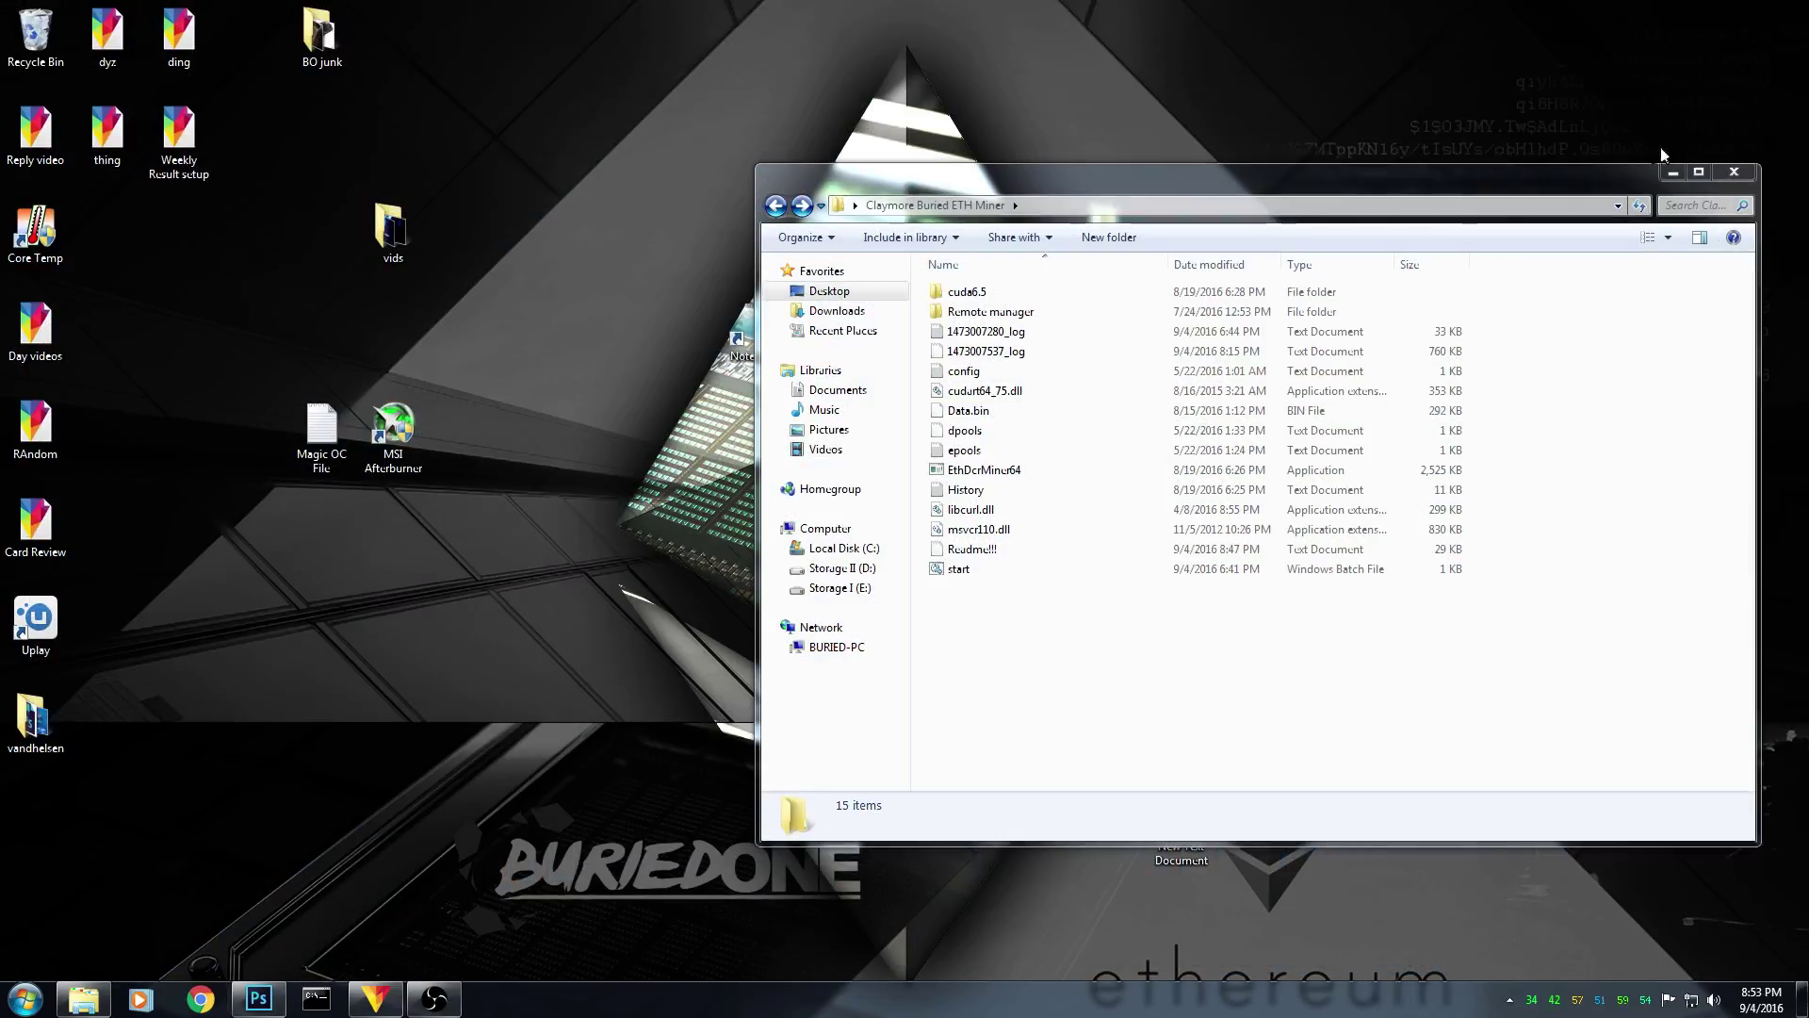
left_click(1734, 171)
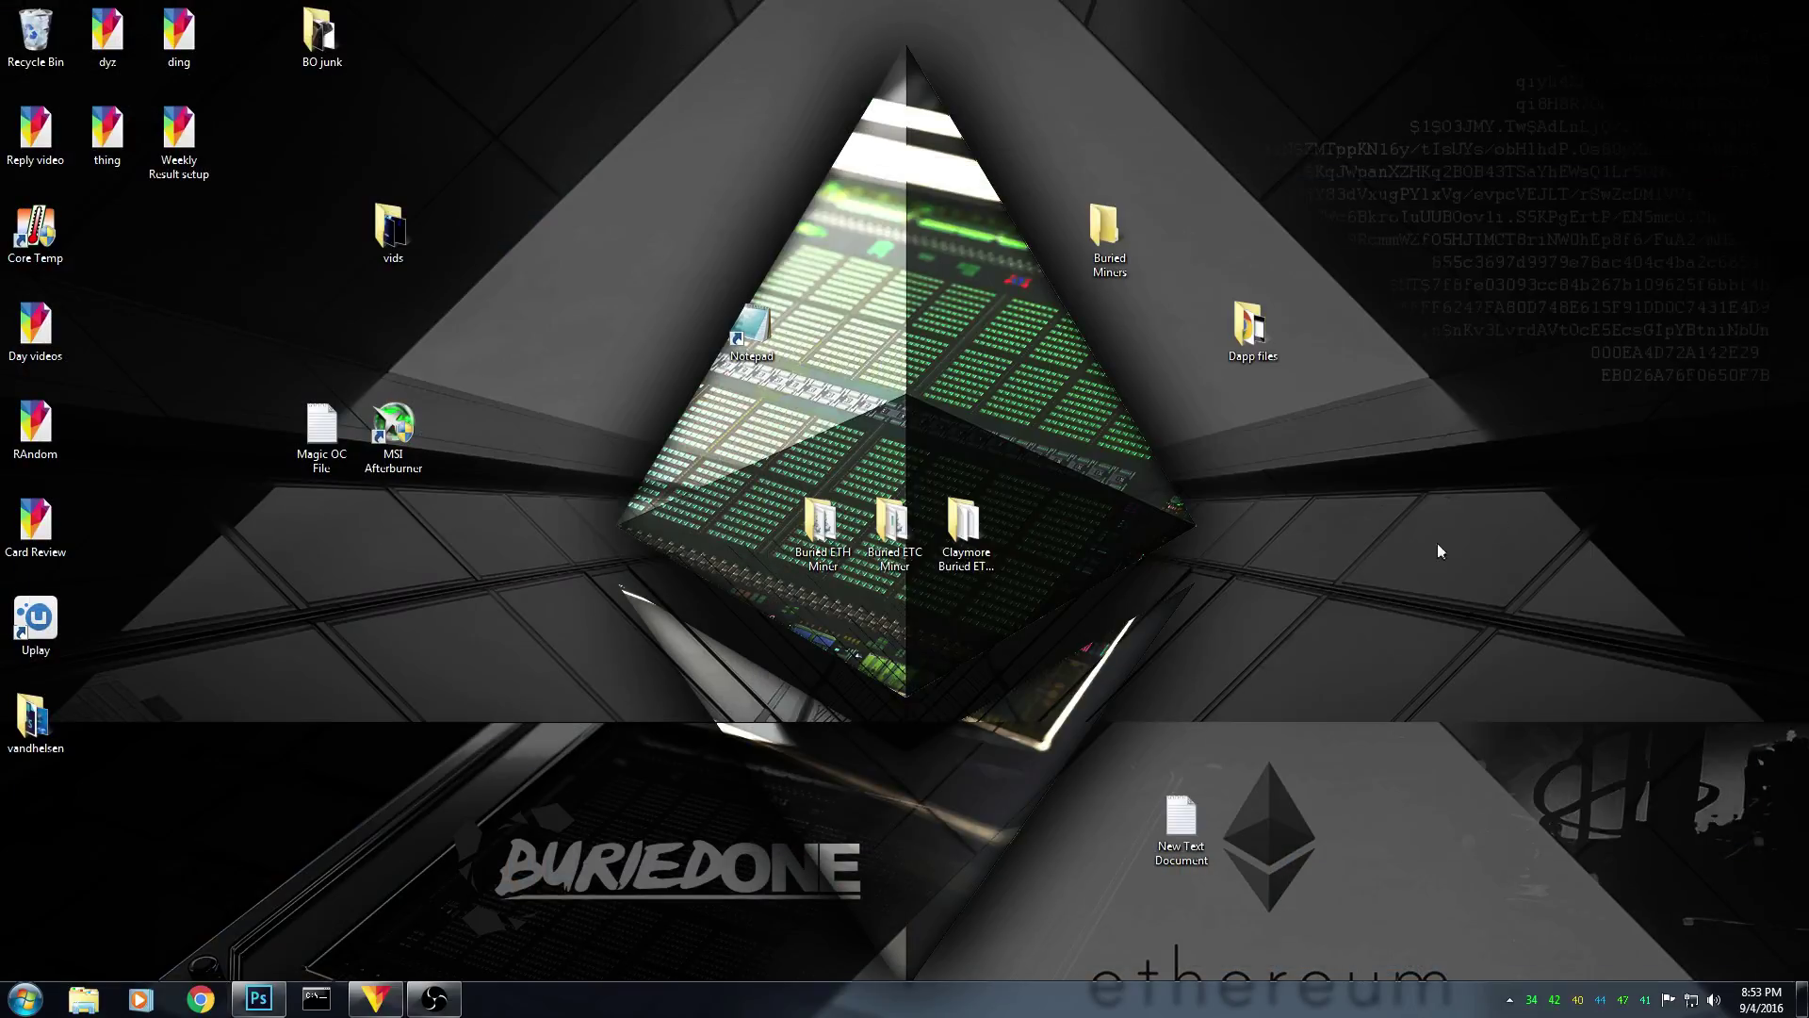
right_click(962, 540)
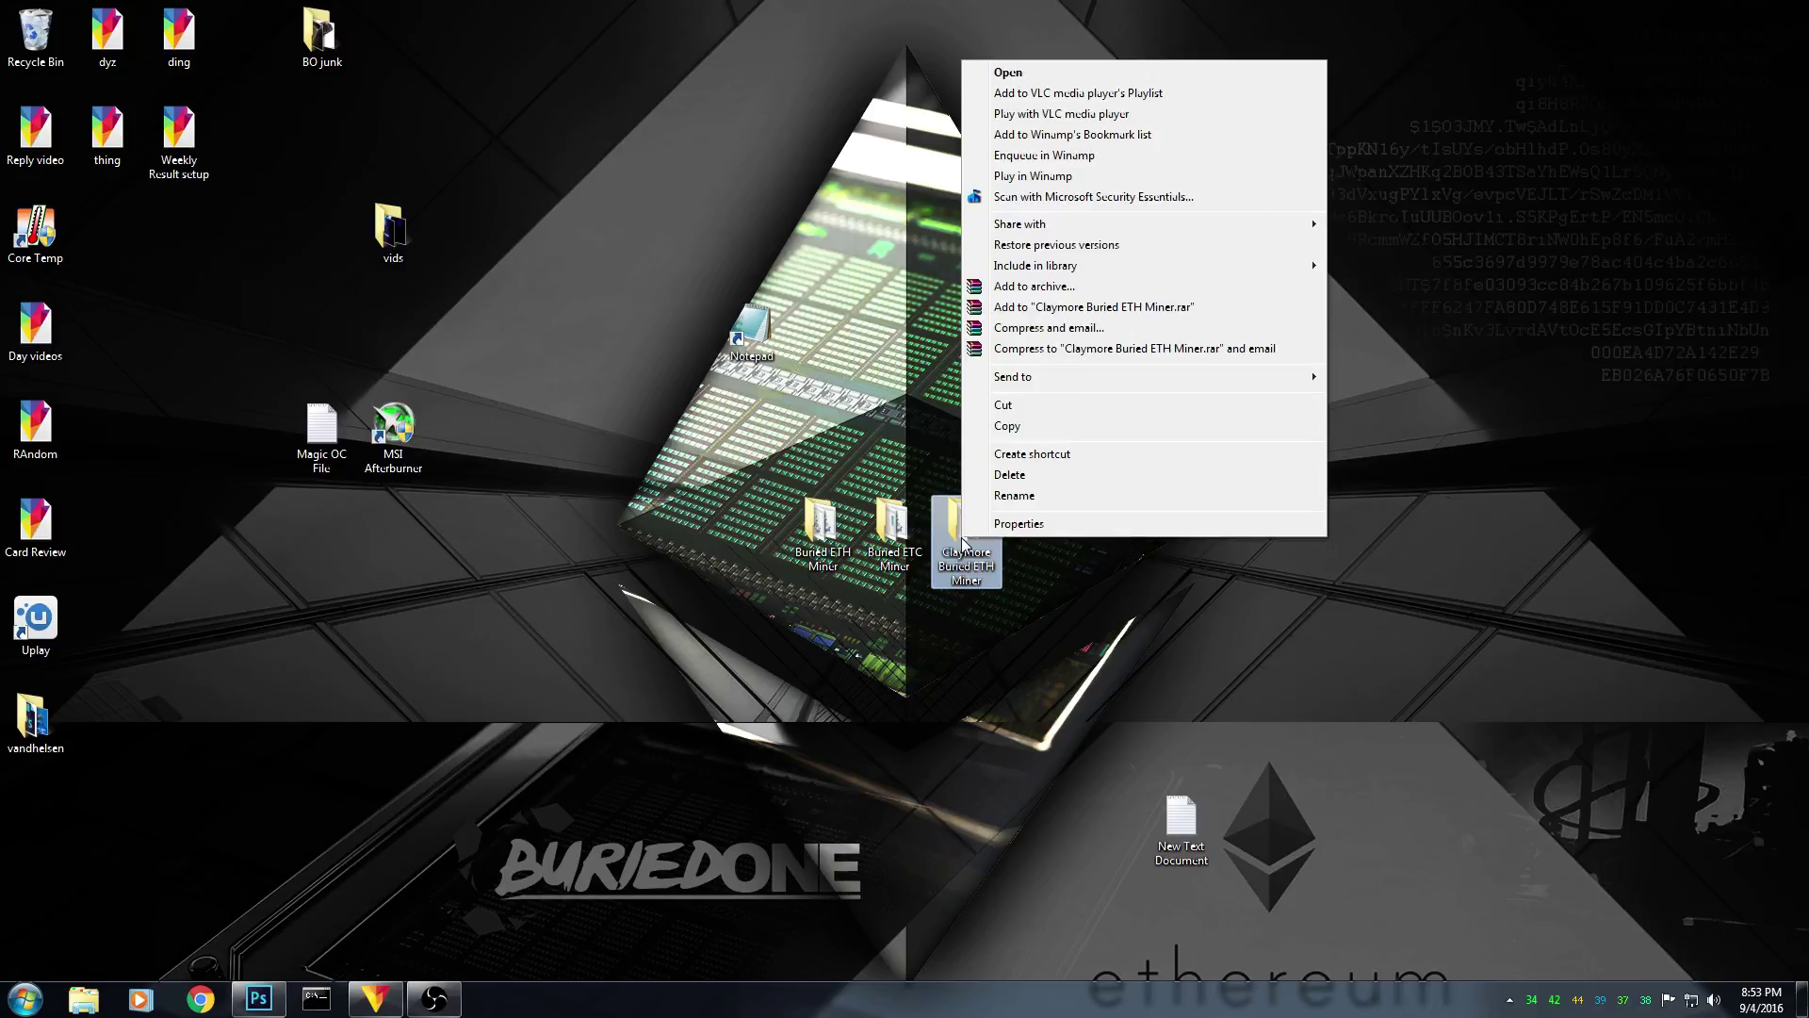
left_click(1028, 288)
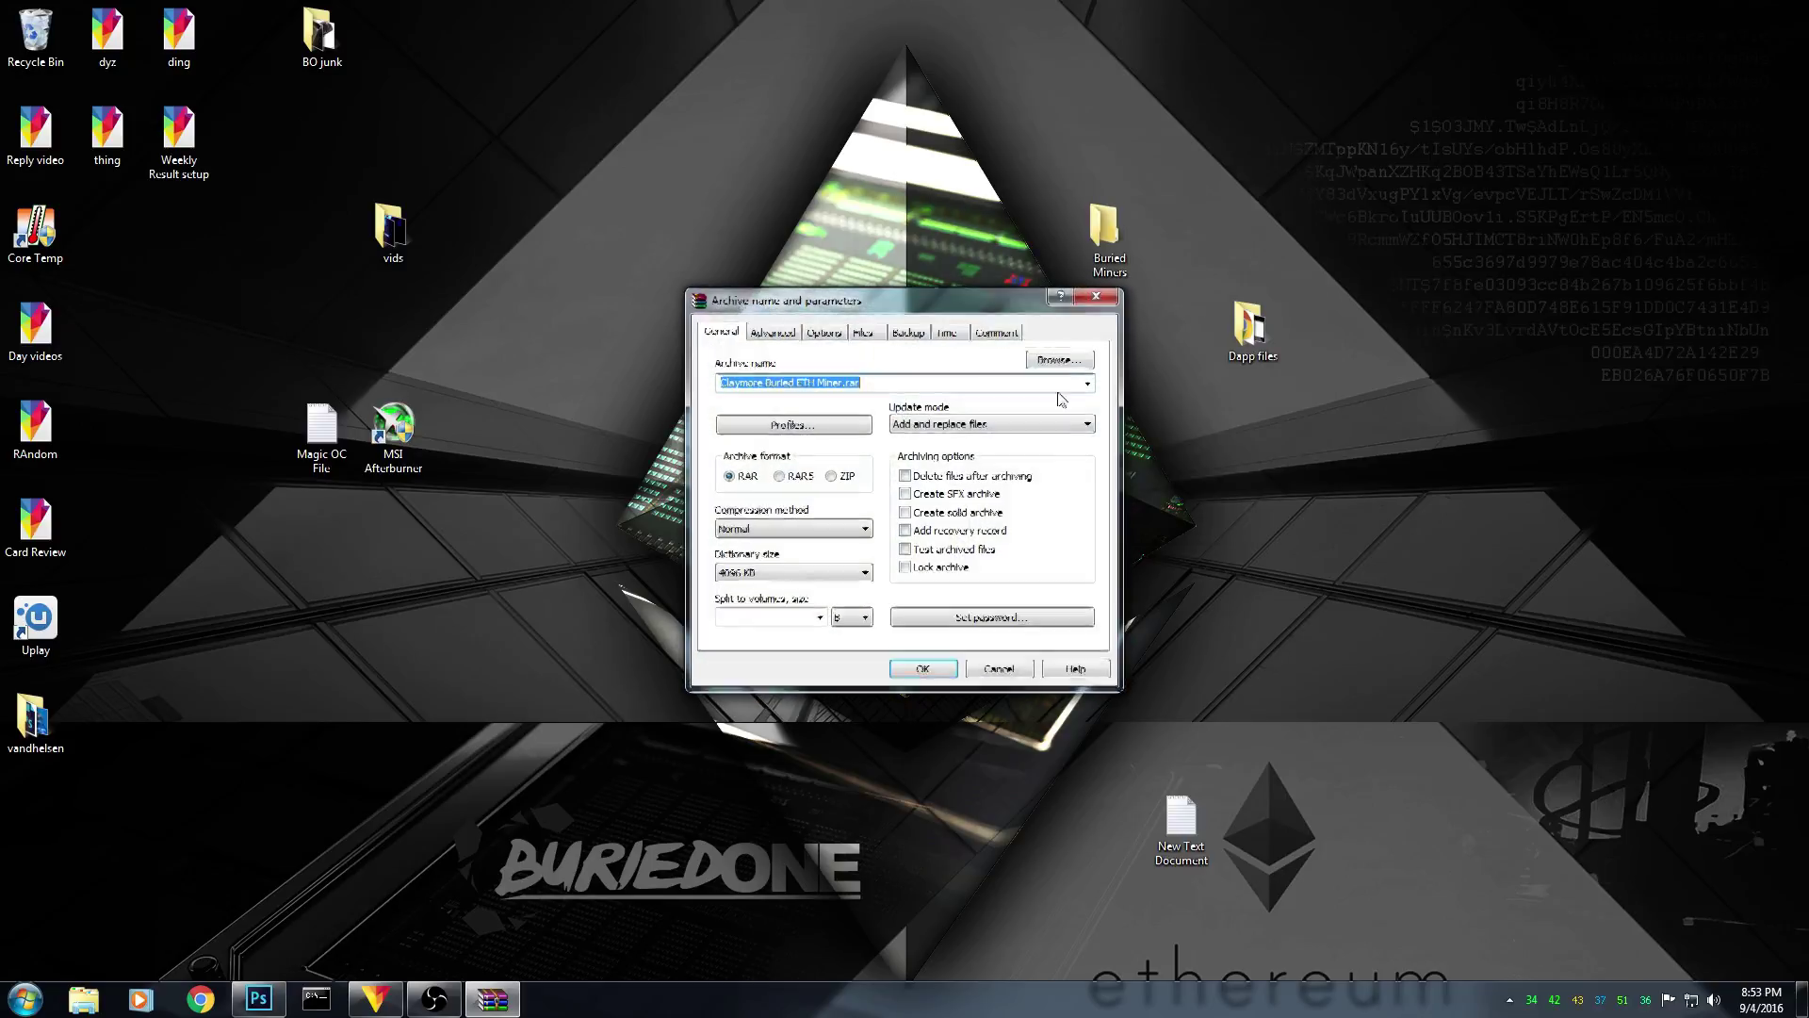
left_click(938, 669)
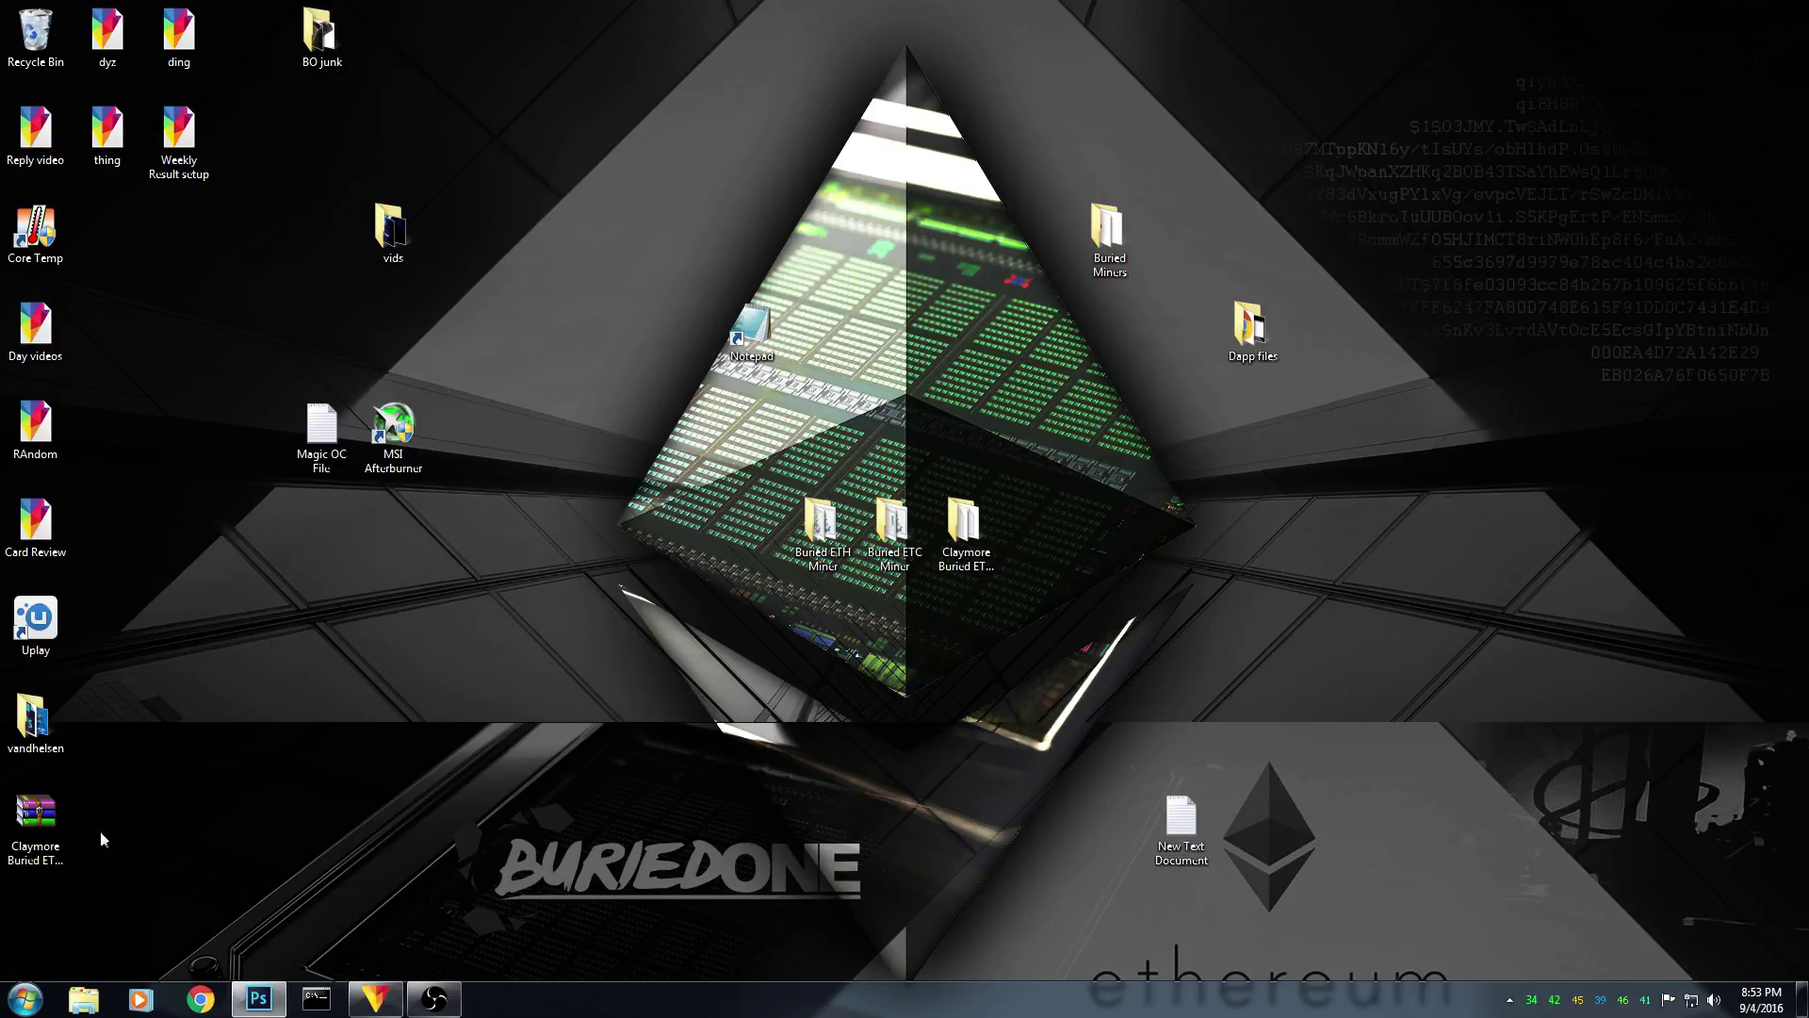
mouse_move(56, 859)
left_mouse_down()
mouse_move(142, 776)
mouse_move(1071, 239)
mouse_move(1112, 236)
mouse_move(988, 243)
mouse_move(947, 346)
mouse_move(975, 357)
left_mouse_up()
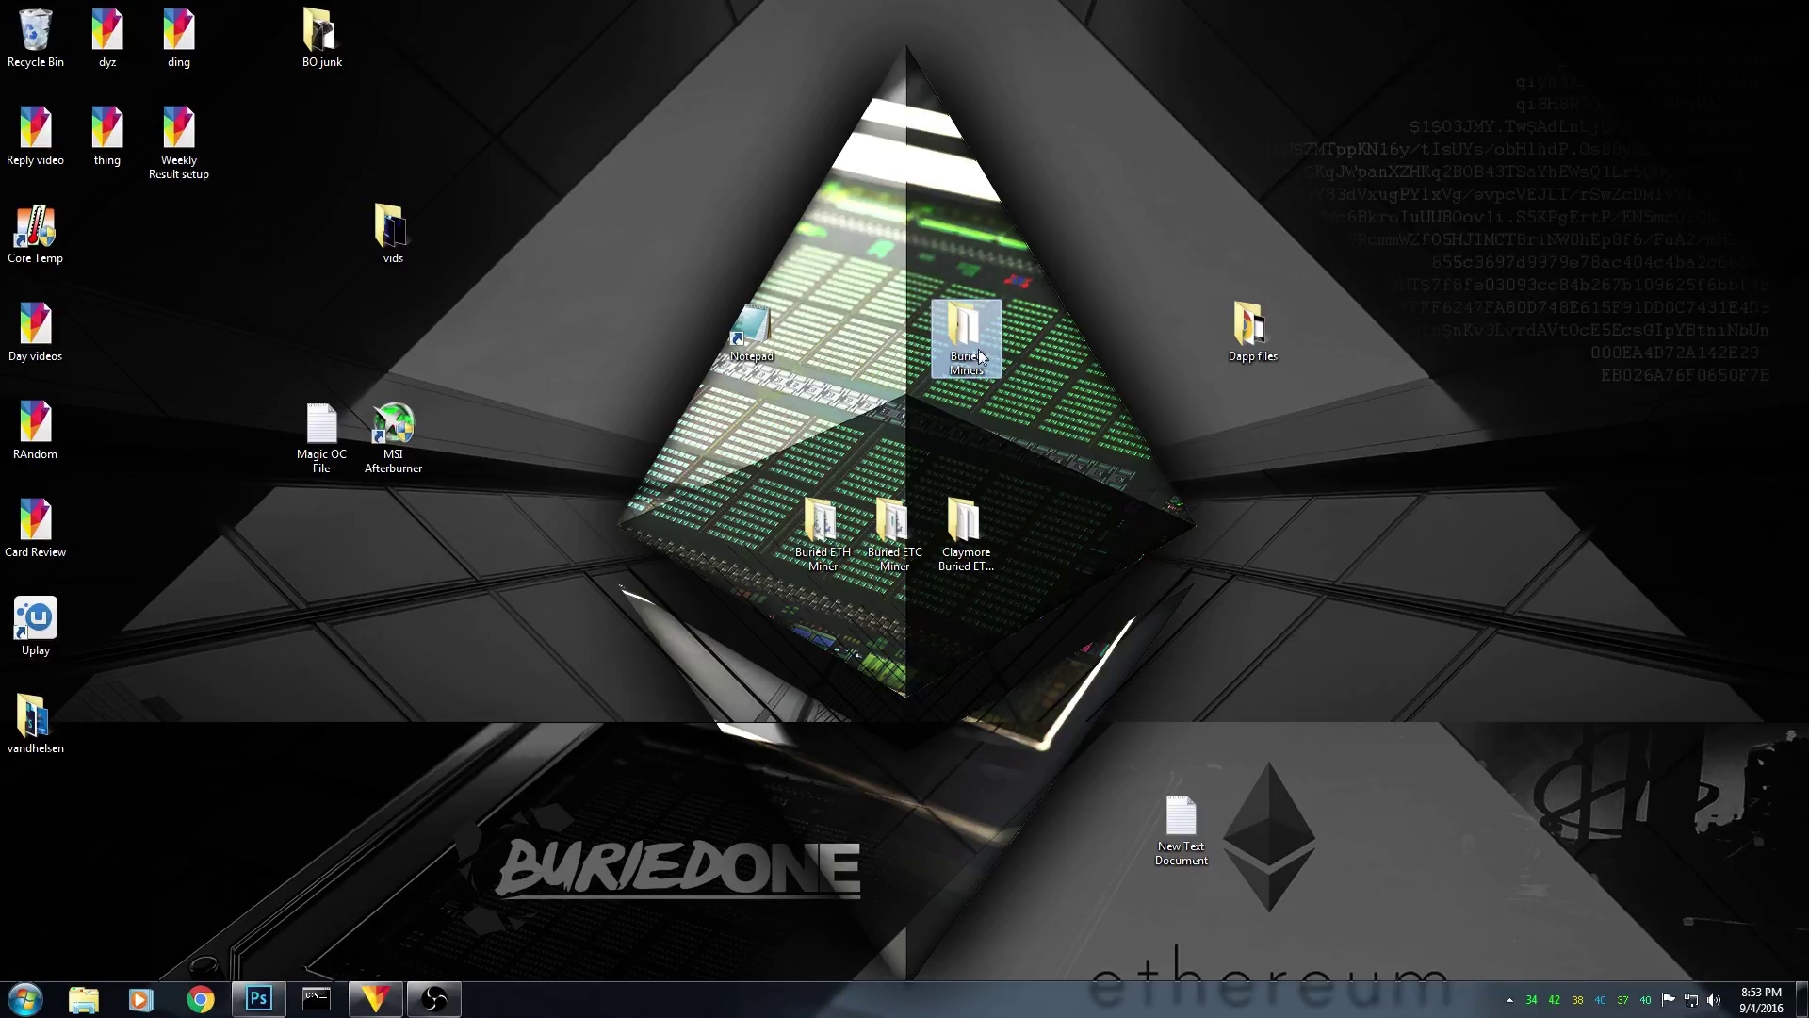
left_click(1028, 366)
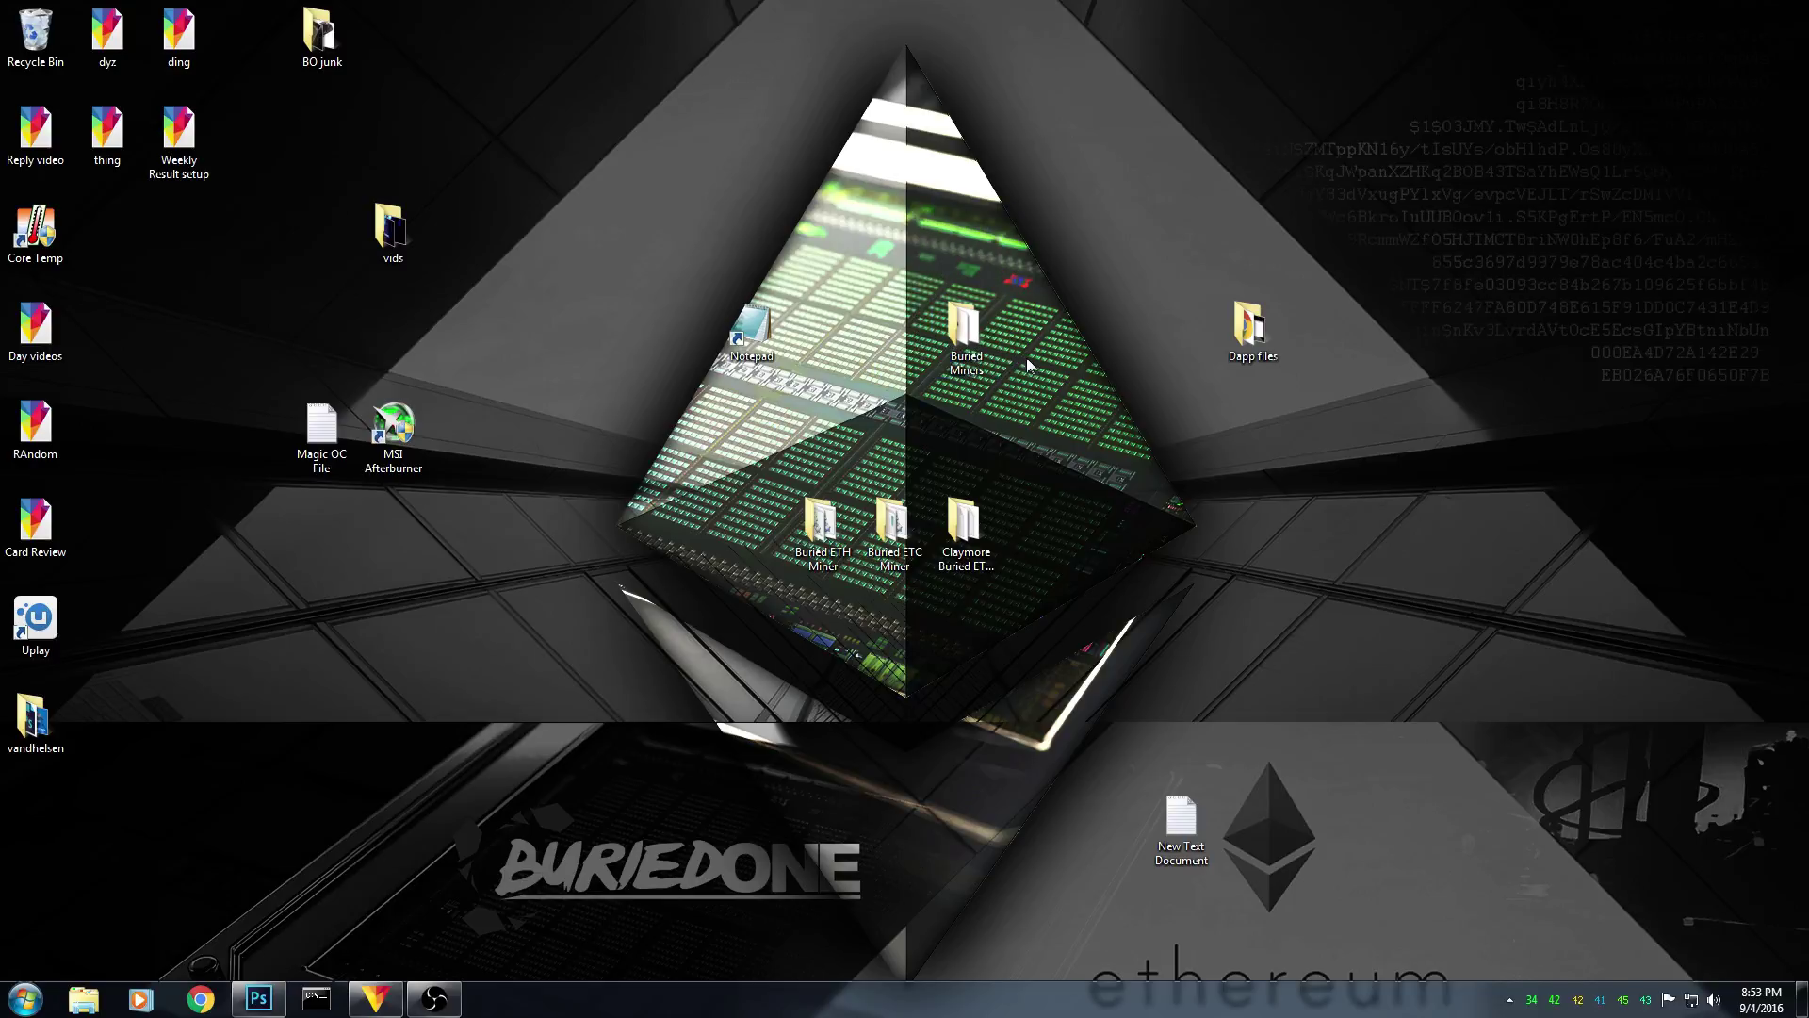